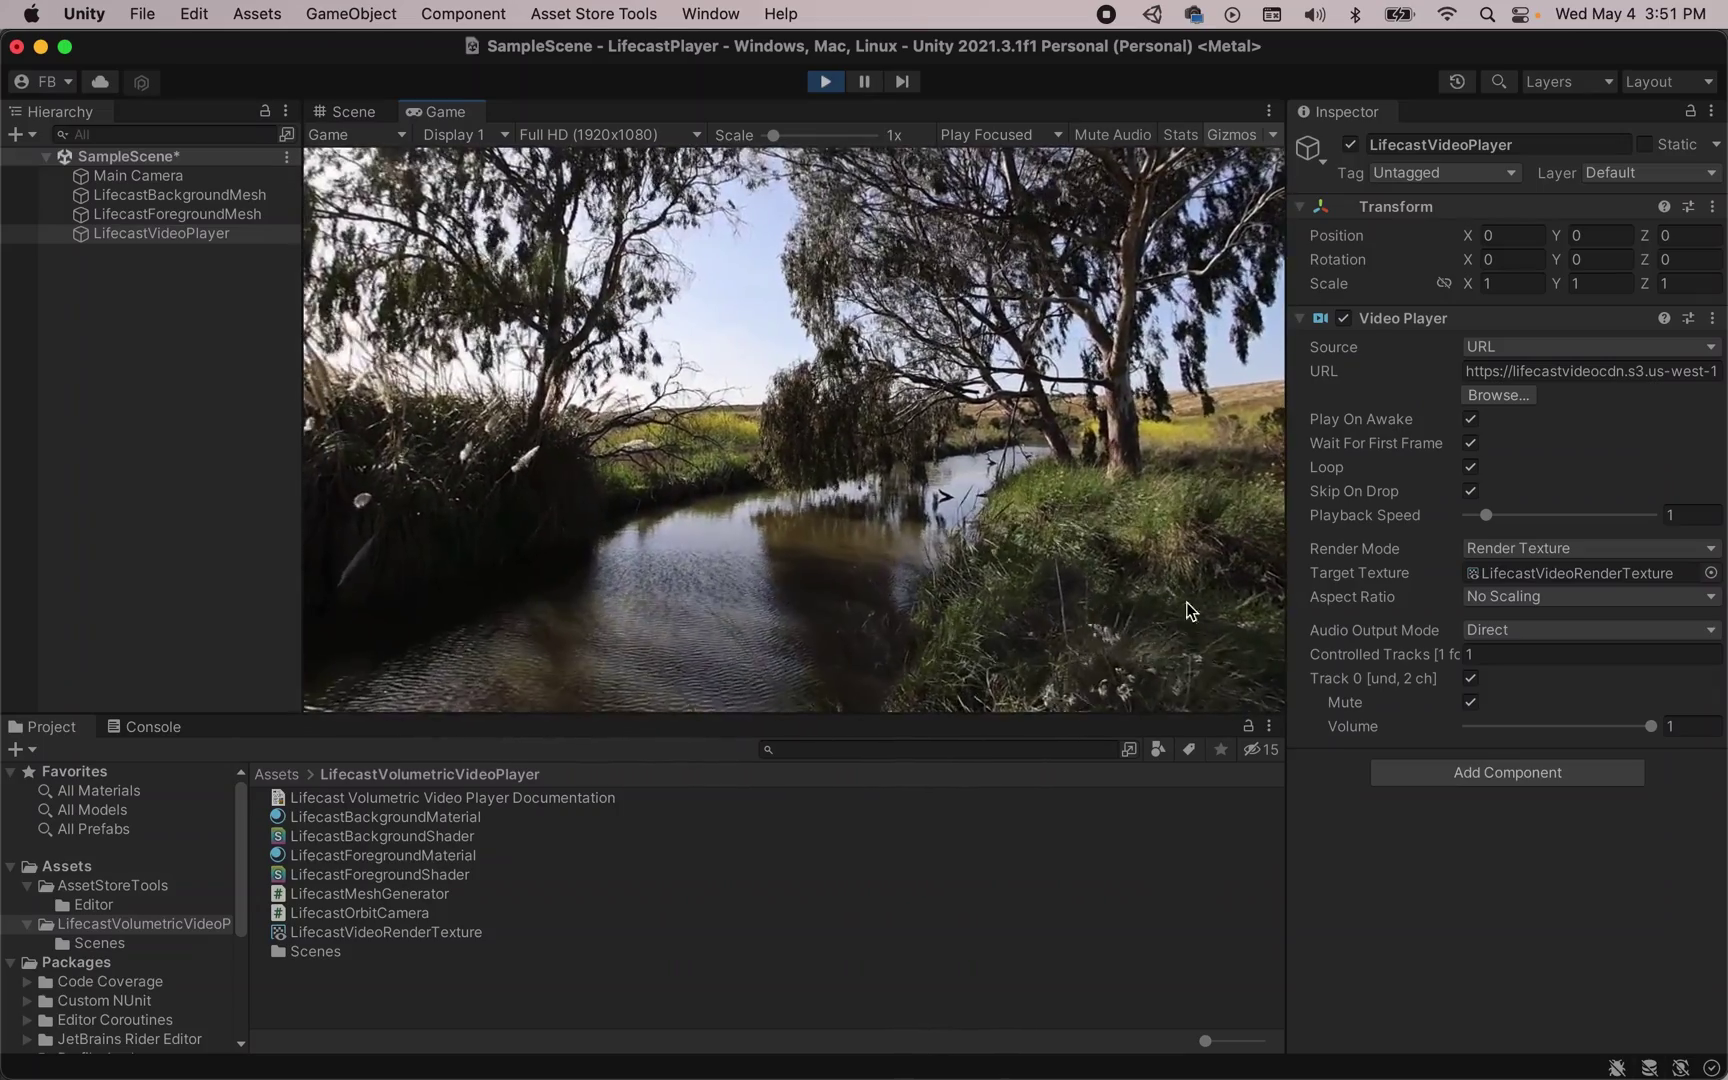
# - Play-test the scene, orbiting the view around the volumetric river video, then stop
pyautogui.scroll(-3, 846, 421)
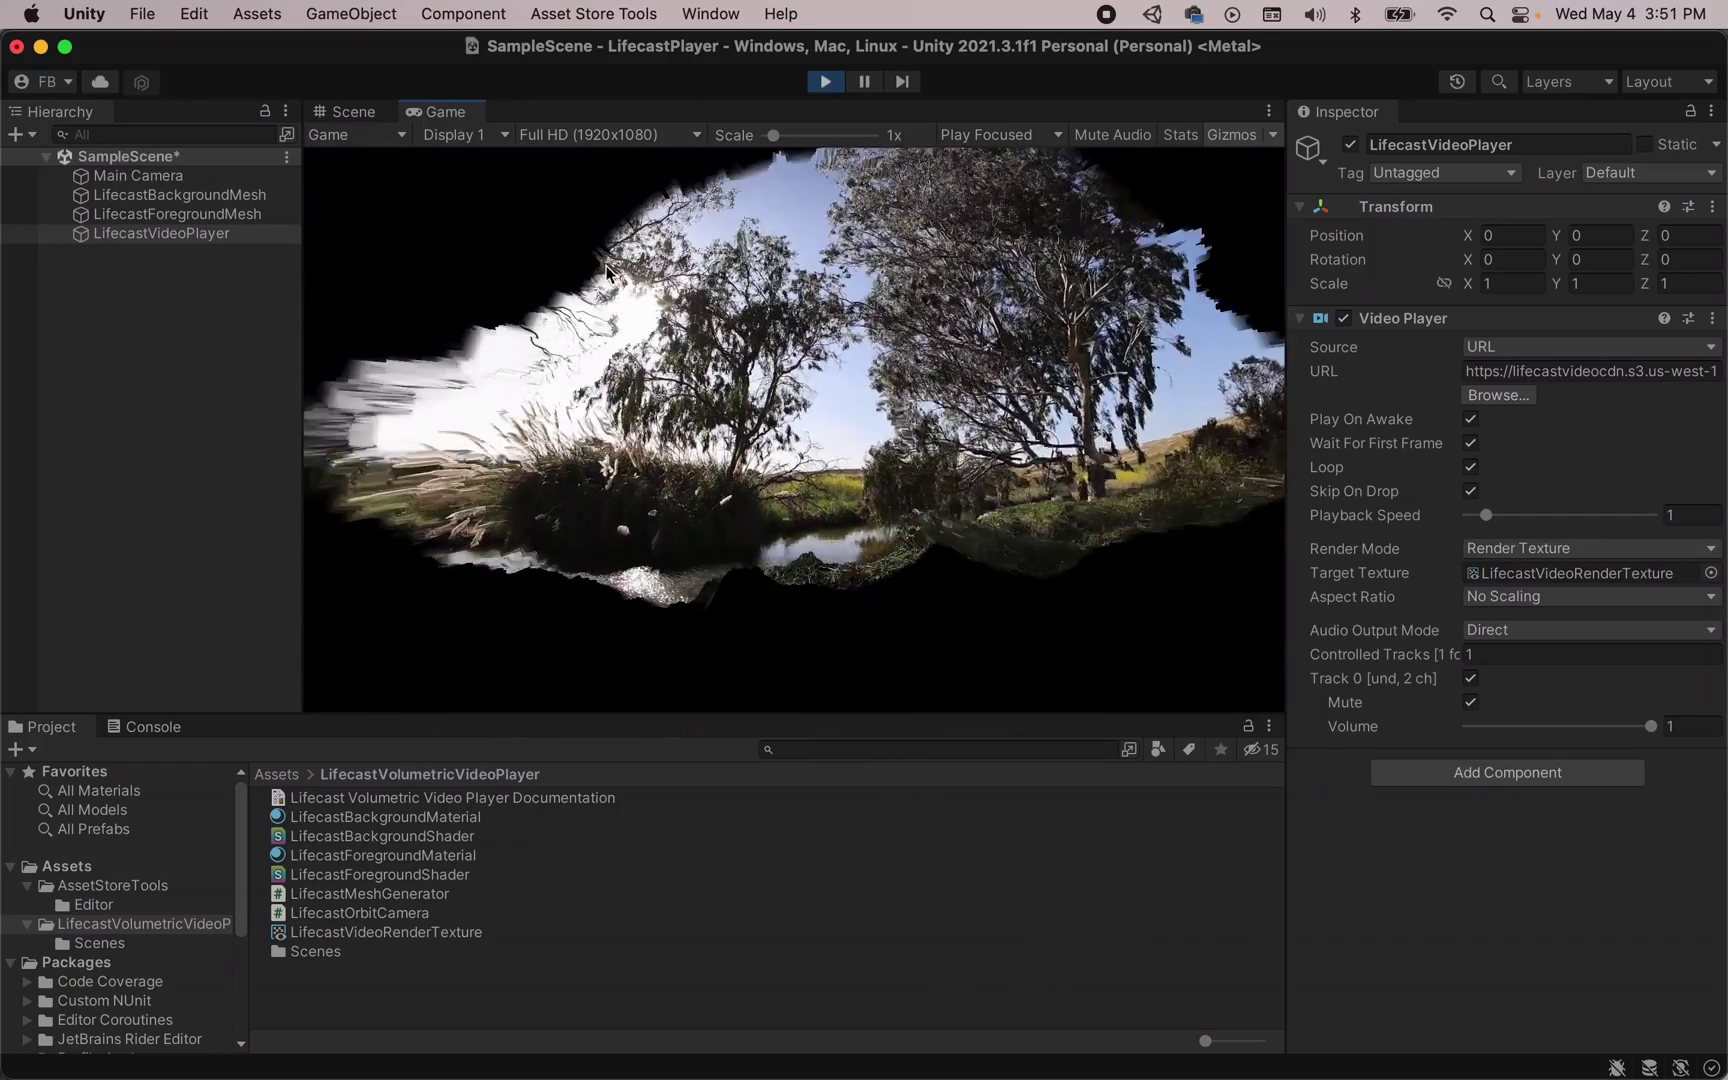
pyautogui.scroll(3, 607, 485)
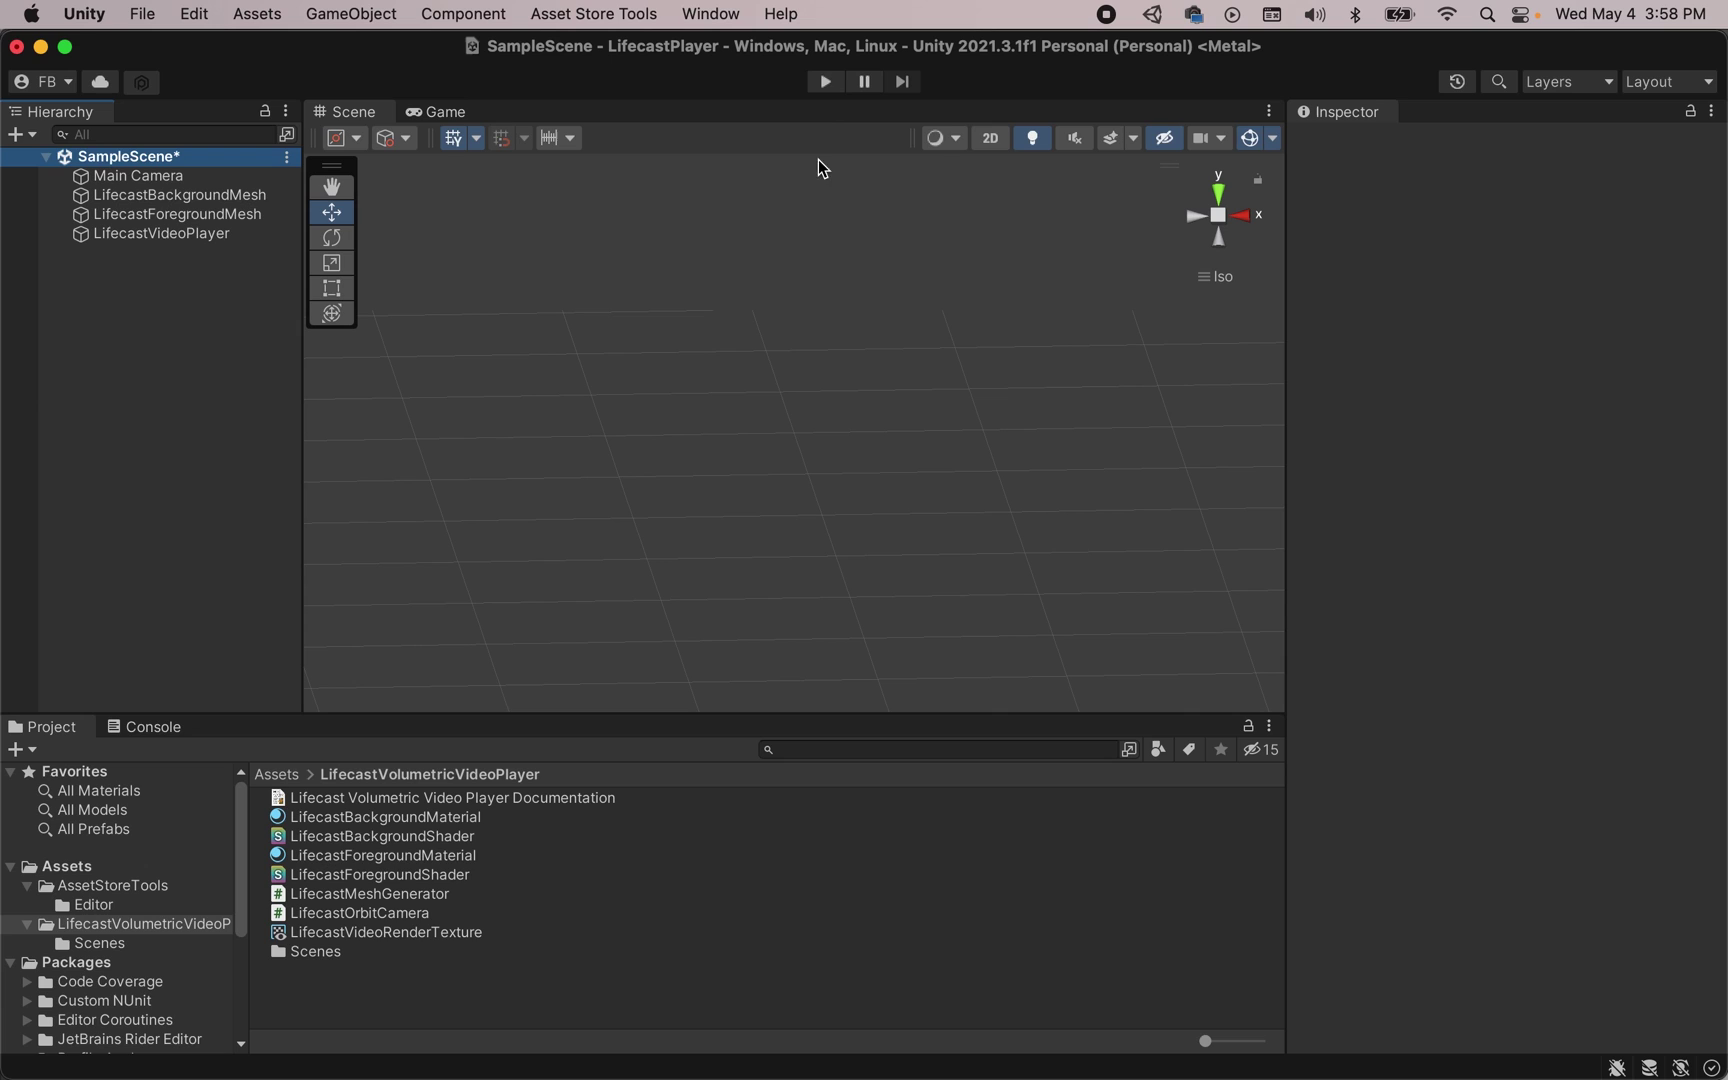
pyautogui.click(824, 83)
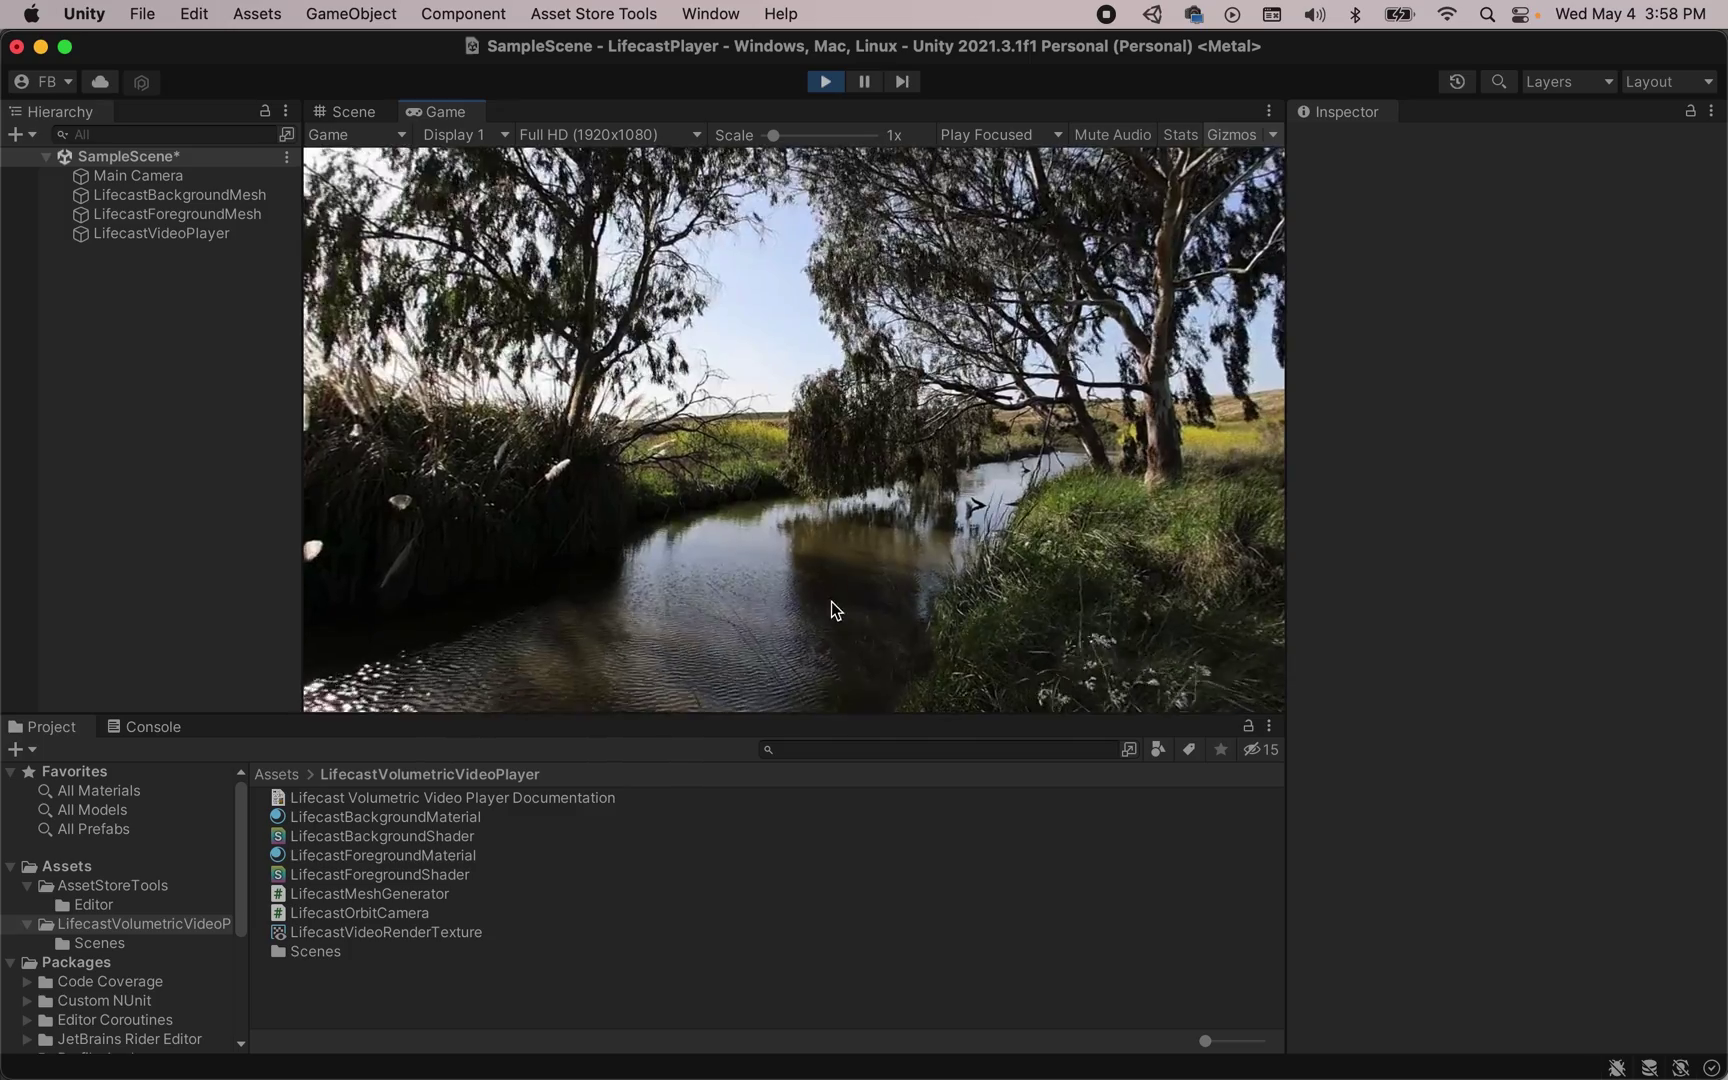
pyautogui.moveTo(832, 601); pyautogui.dragTo(963, 566)
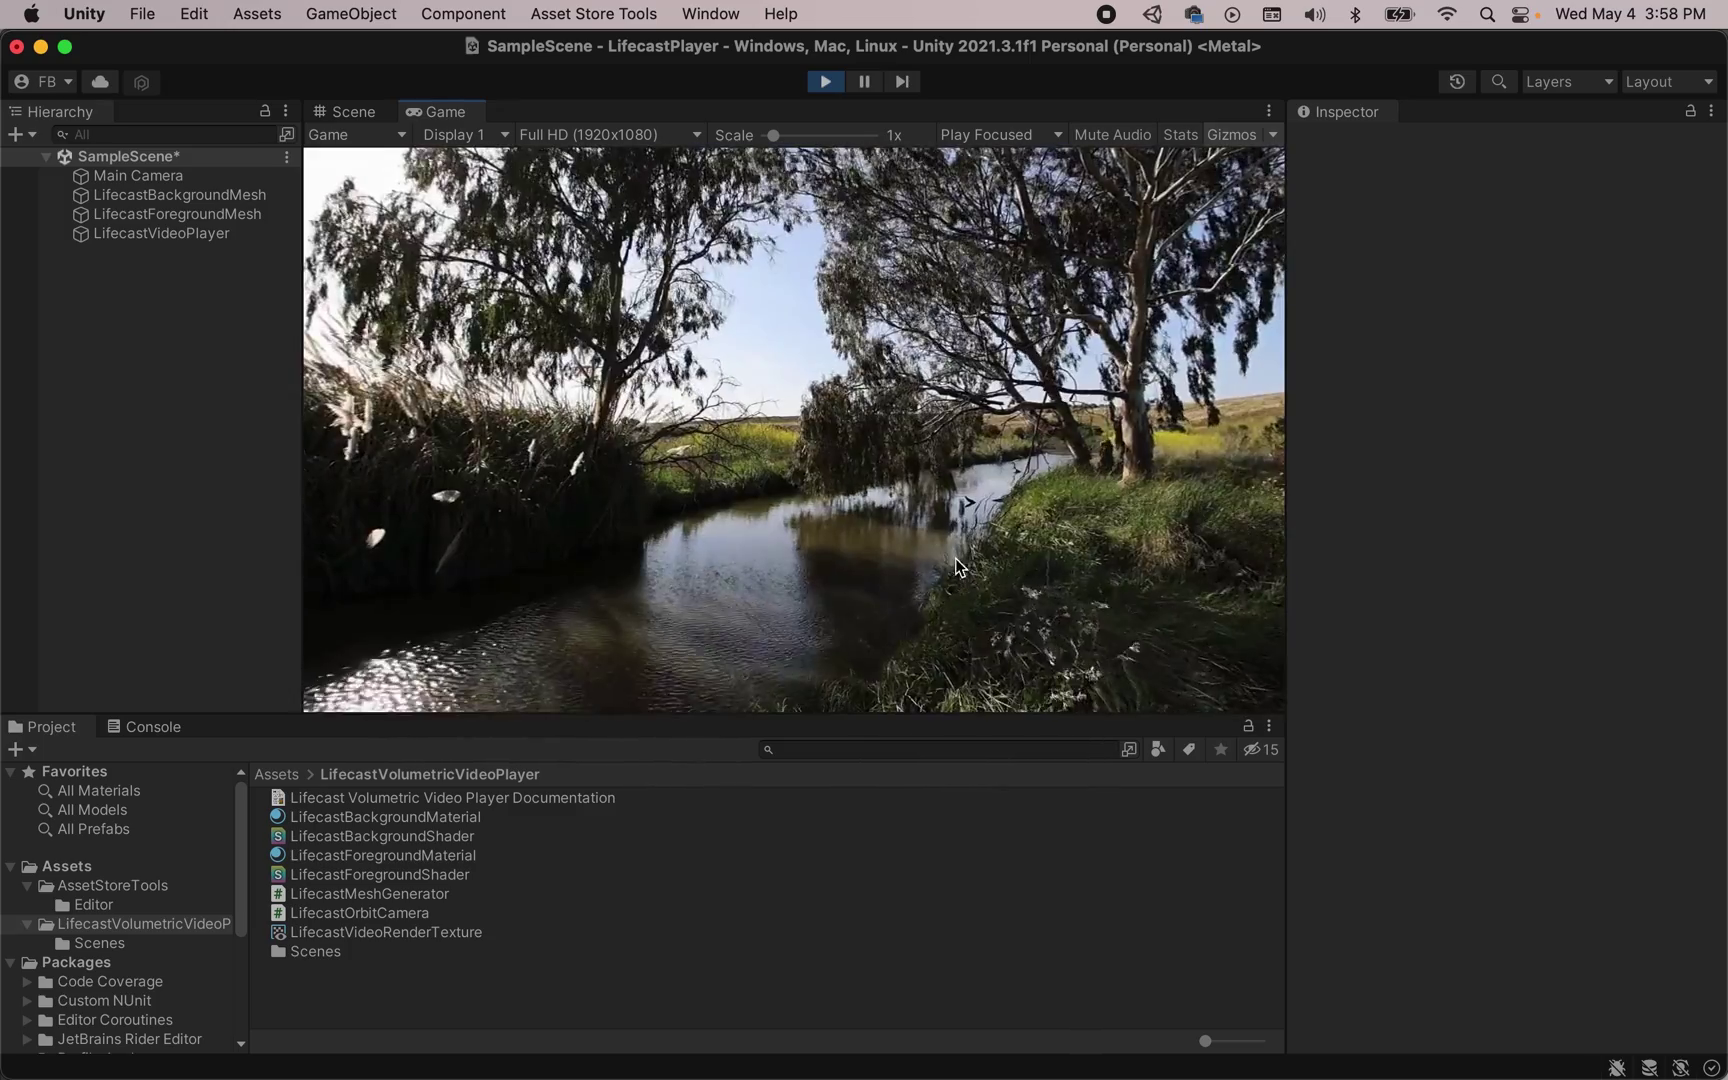
pyautogui.click(830, 84)
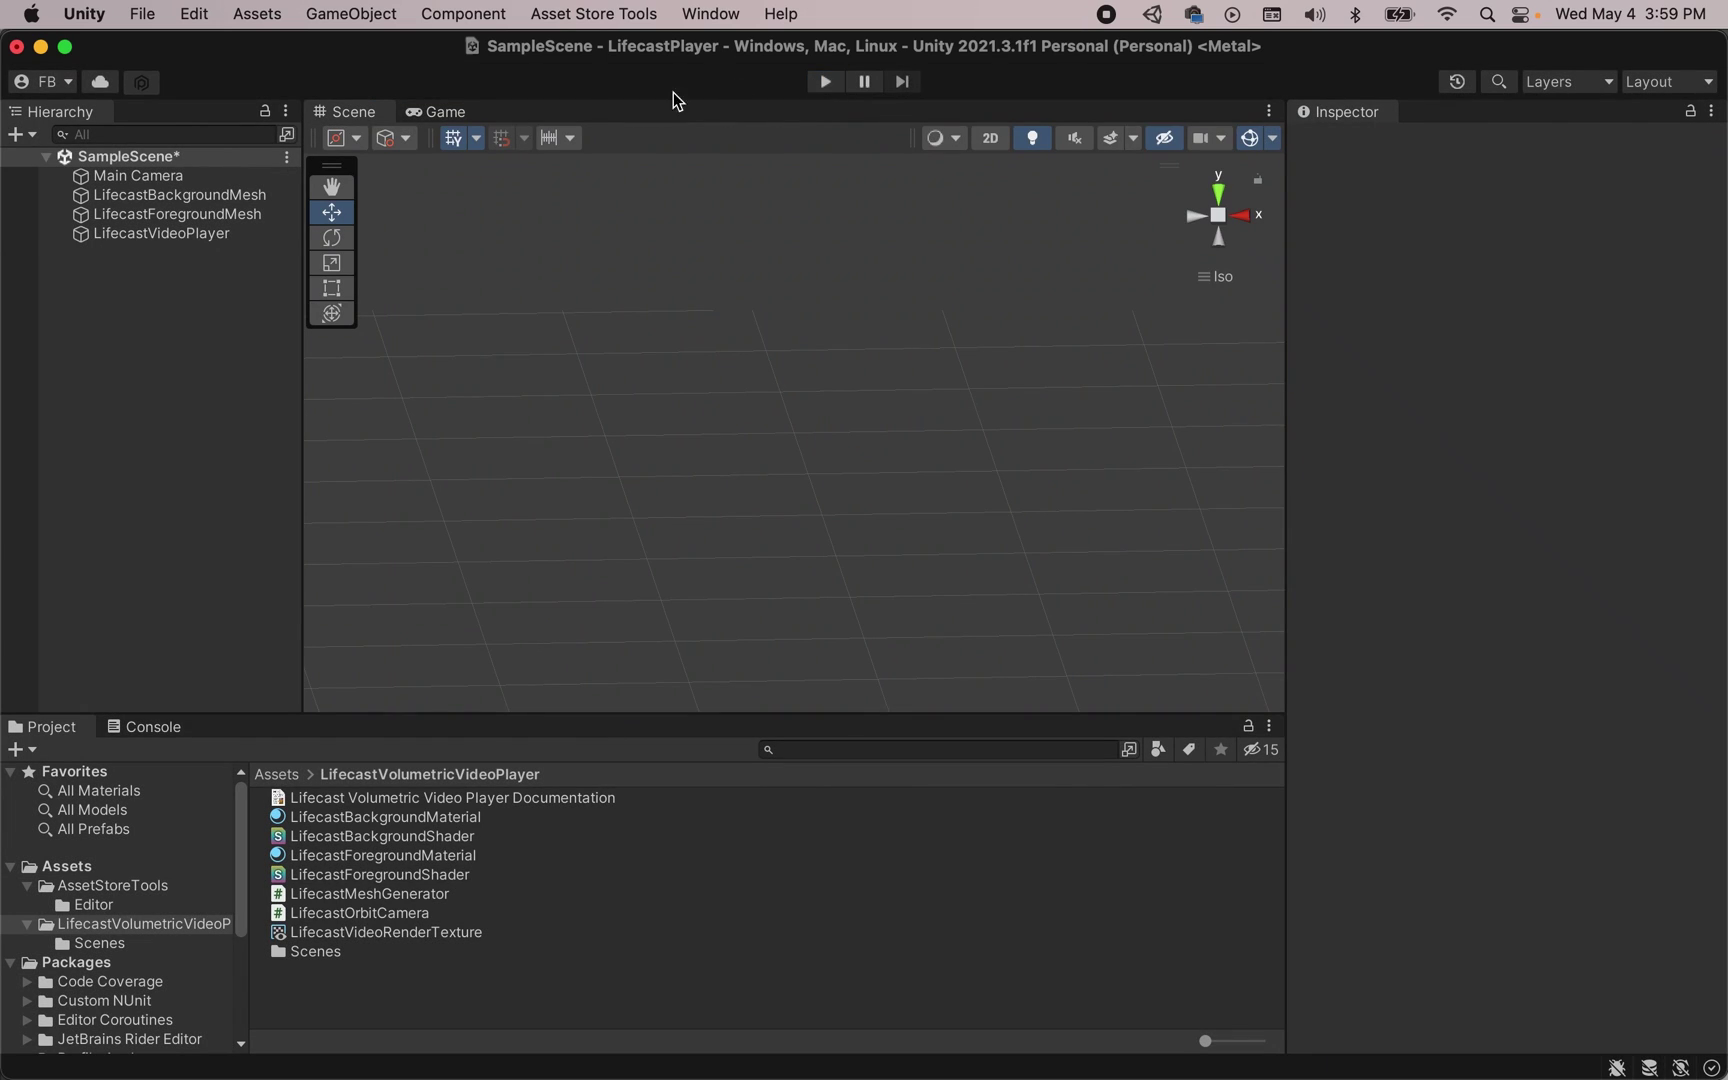
# - Select LifecastVideoPlayer and highlight its whole video URL ending in marsh_r5a_h264.mp4
pyautogui.click(144, 236)
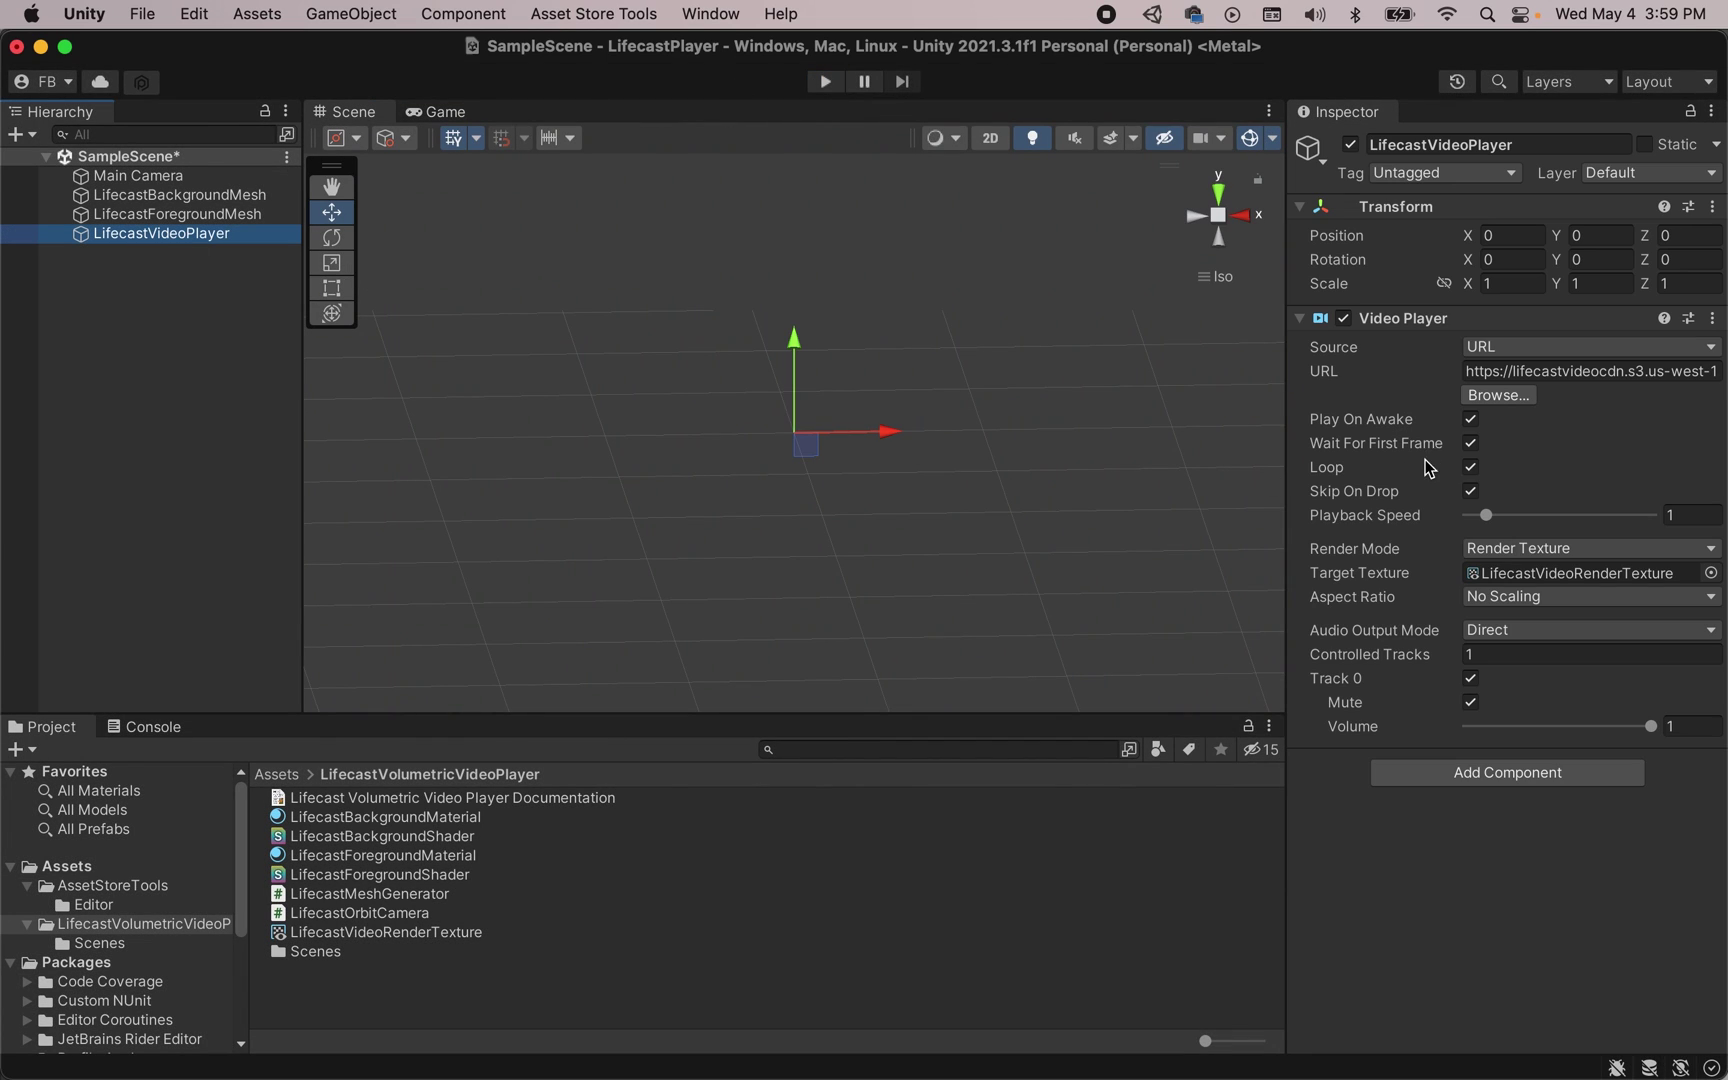
pyautogui.click(1520, 372)
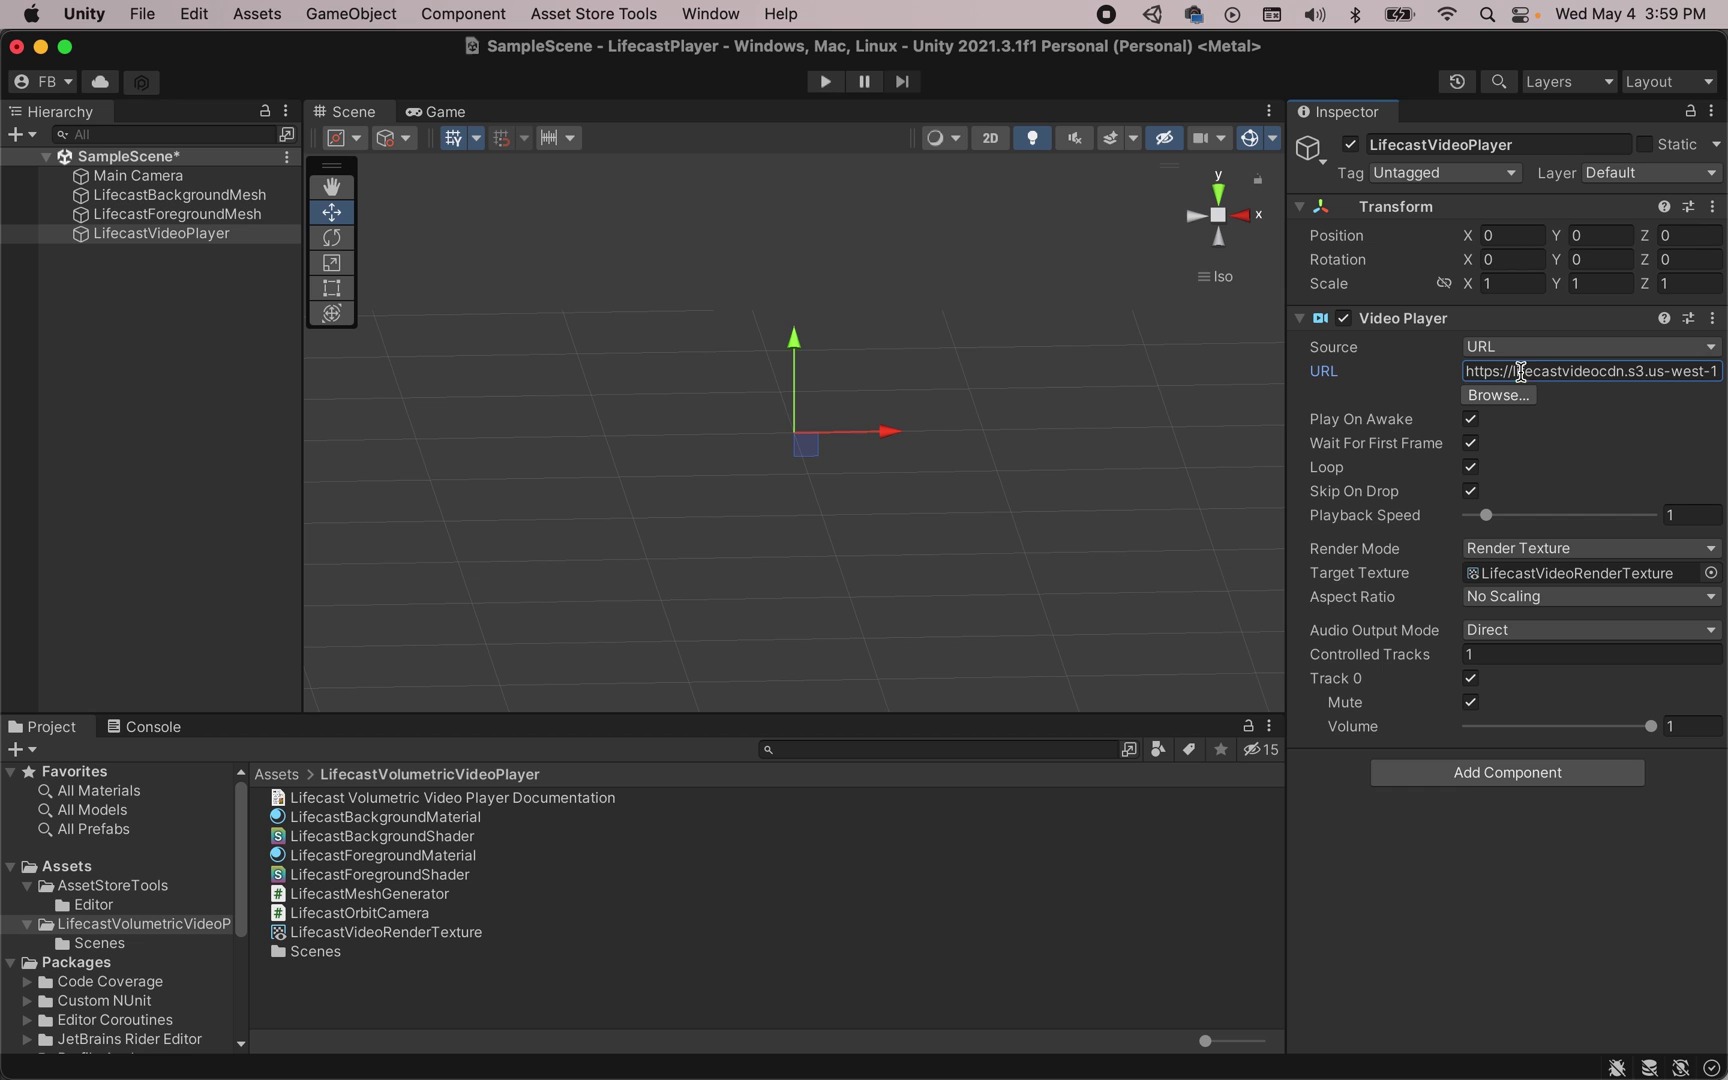
pyautogui.moveTo(1520, 372); pyautogui.dragTo(1722, 372)
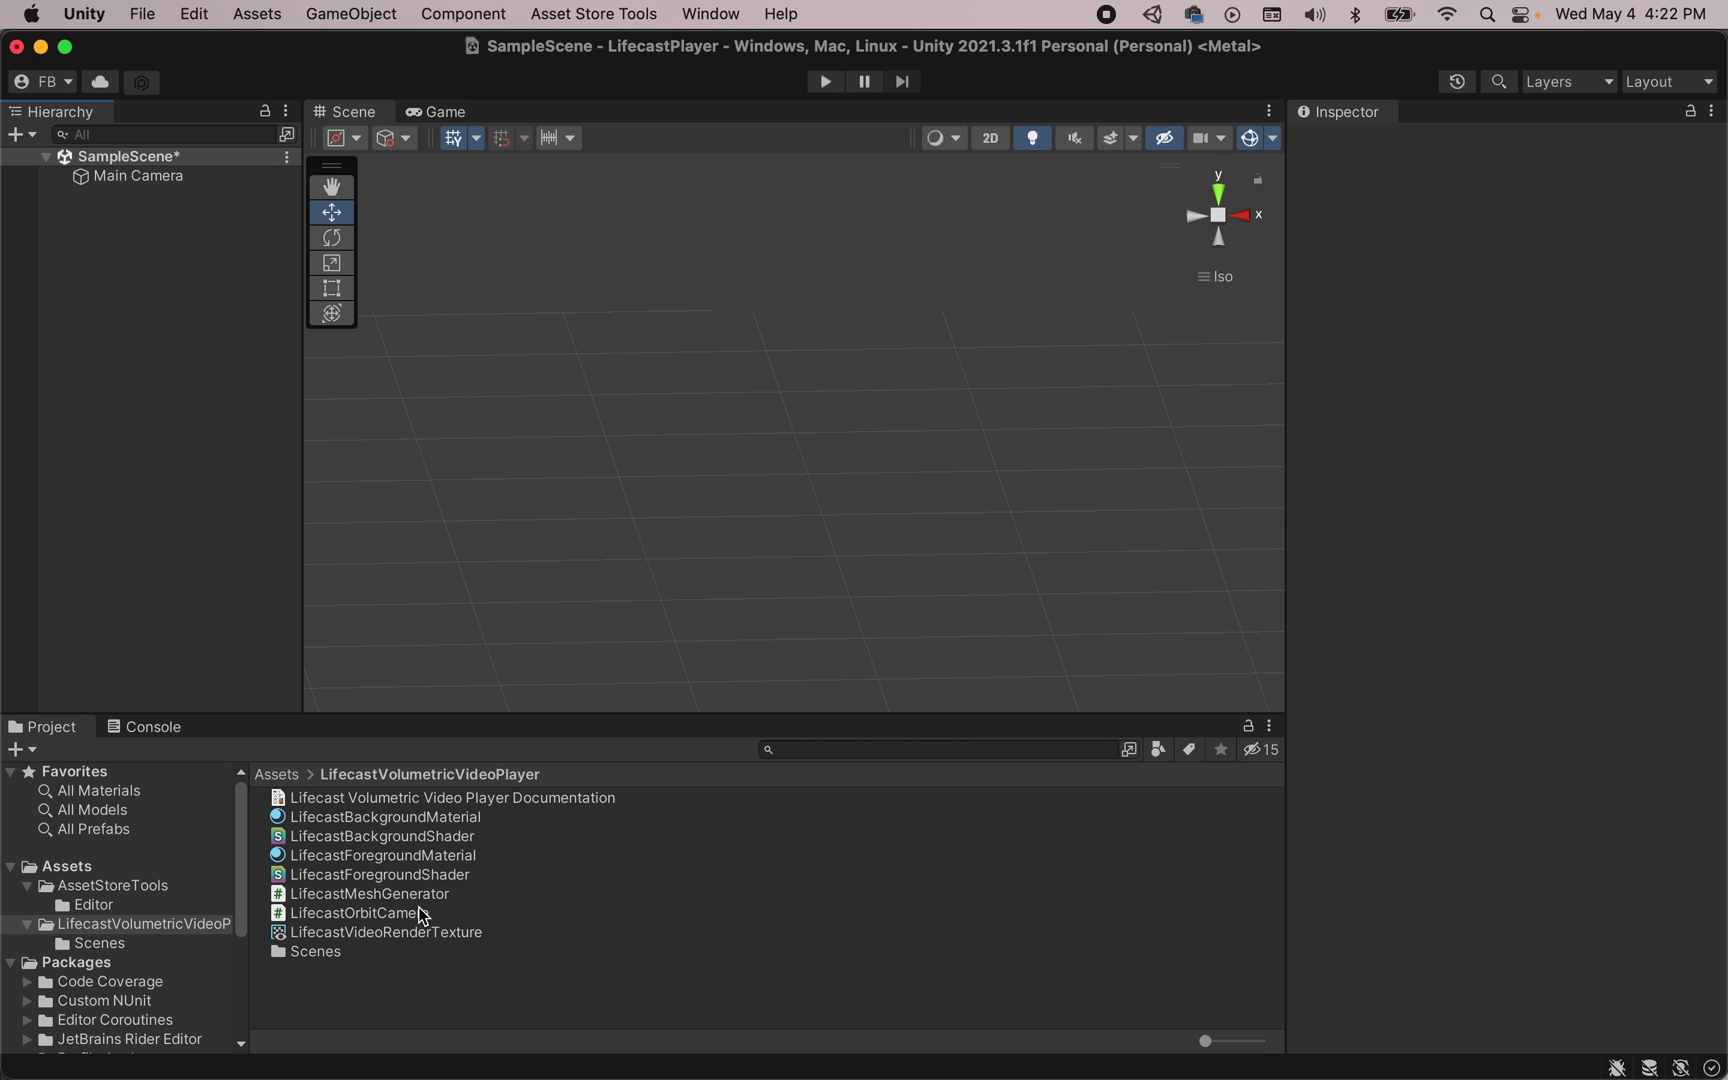
# - Drag the LifecastOrbitCamera script onto Main Camera and confirm it shows in the Inspector
pyautogui.click(370, 918)
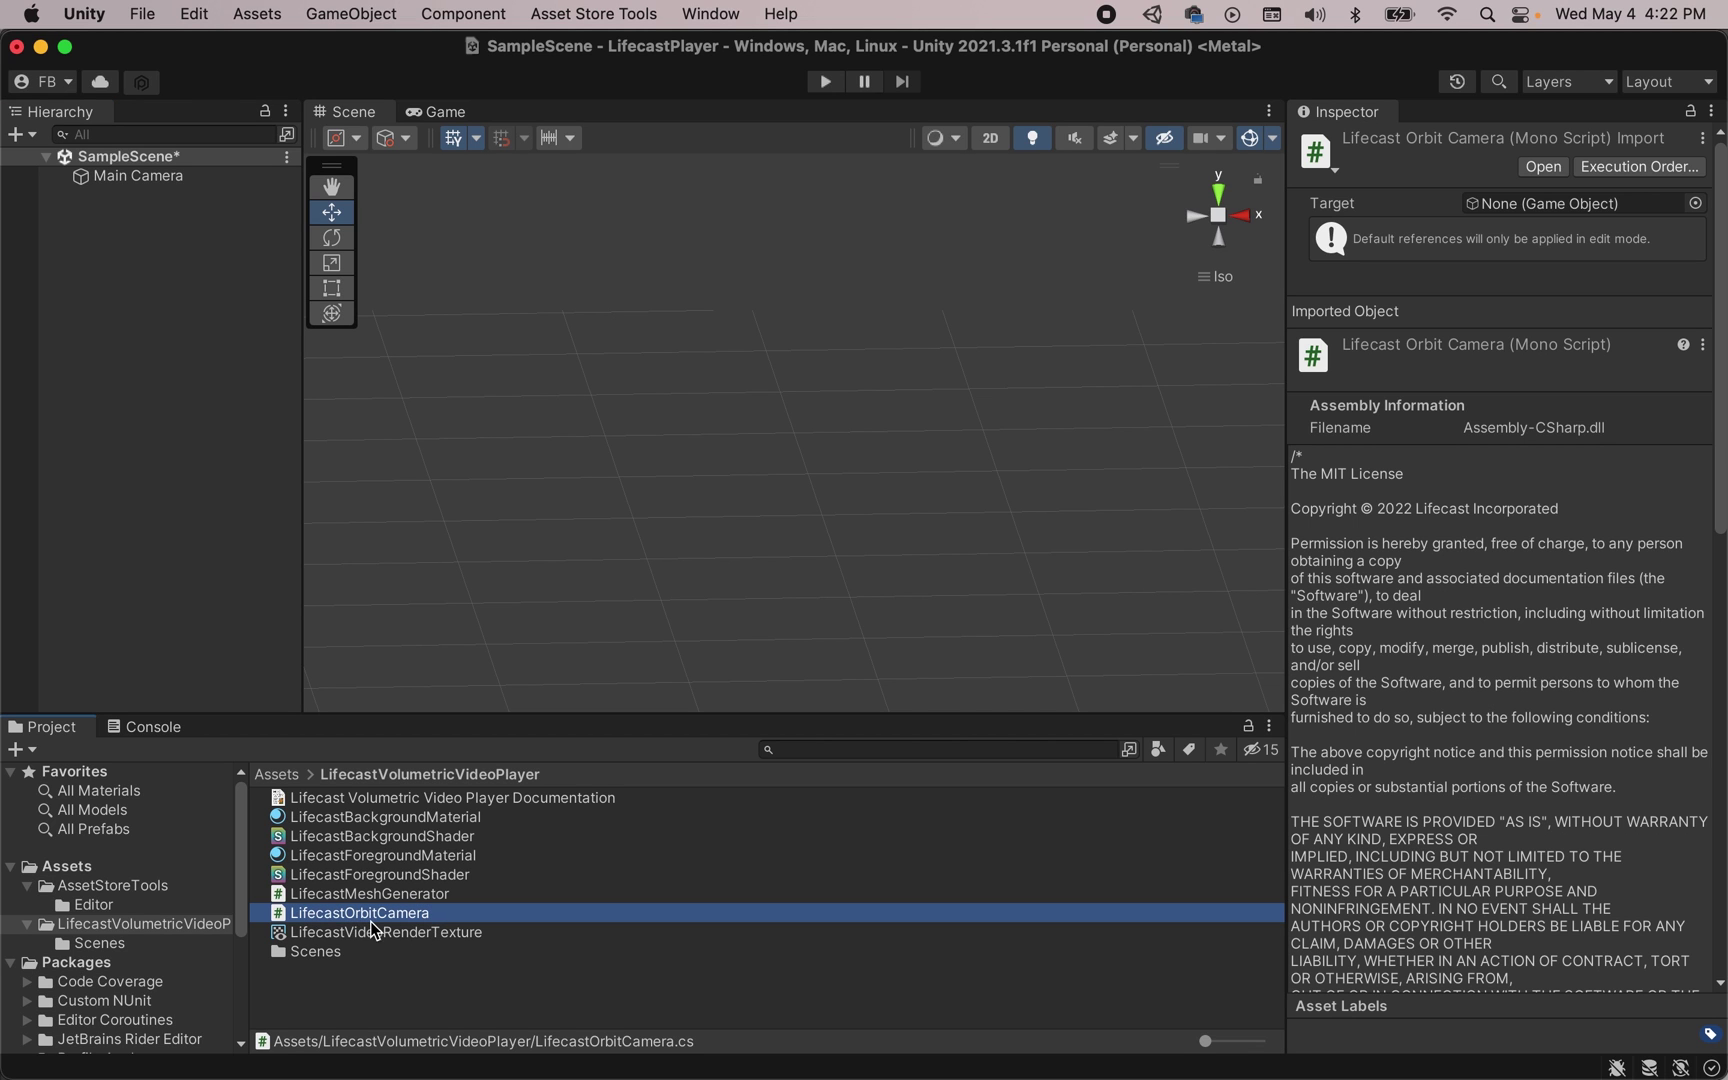
pyautogui.moveTo(408, 914); pyautogui.dragTo(163, 184)
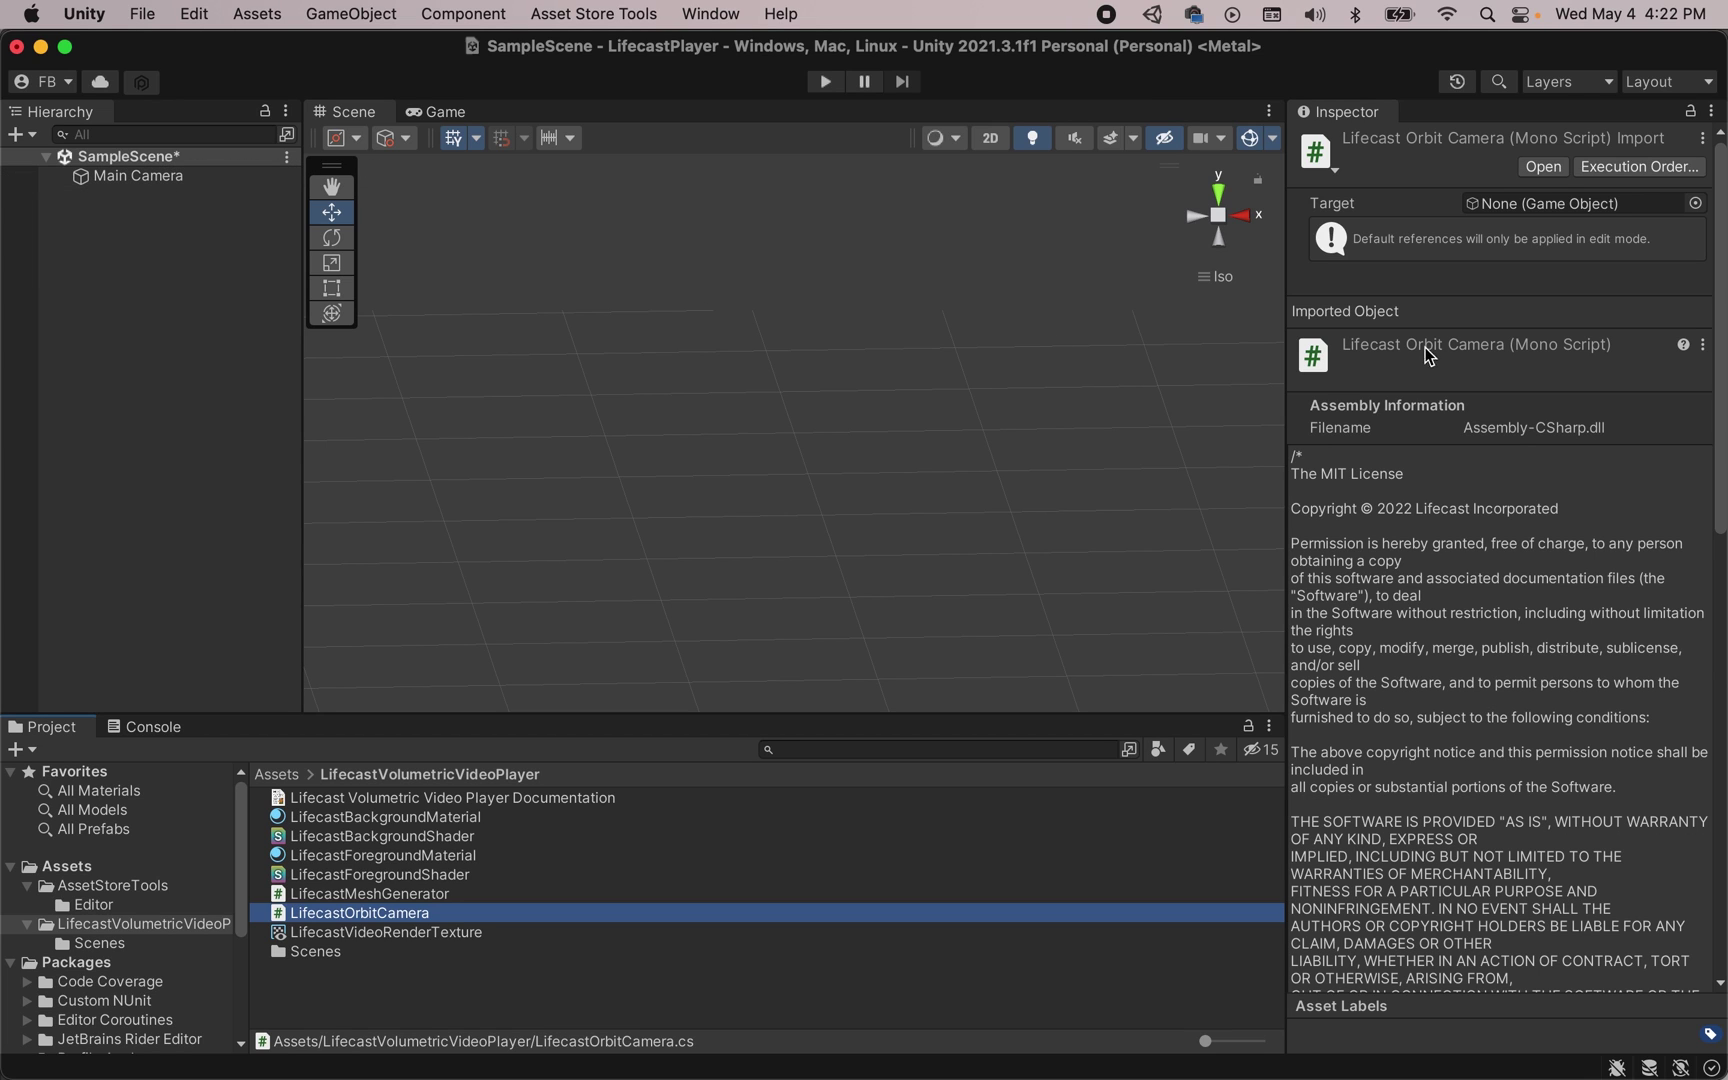
pyautogui.click(189, 178)
pyautogui.scroll(-3, 1430, 878)
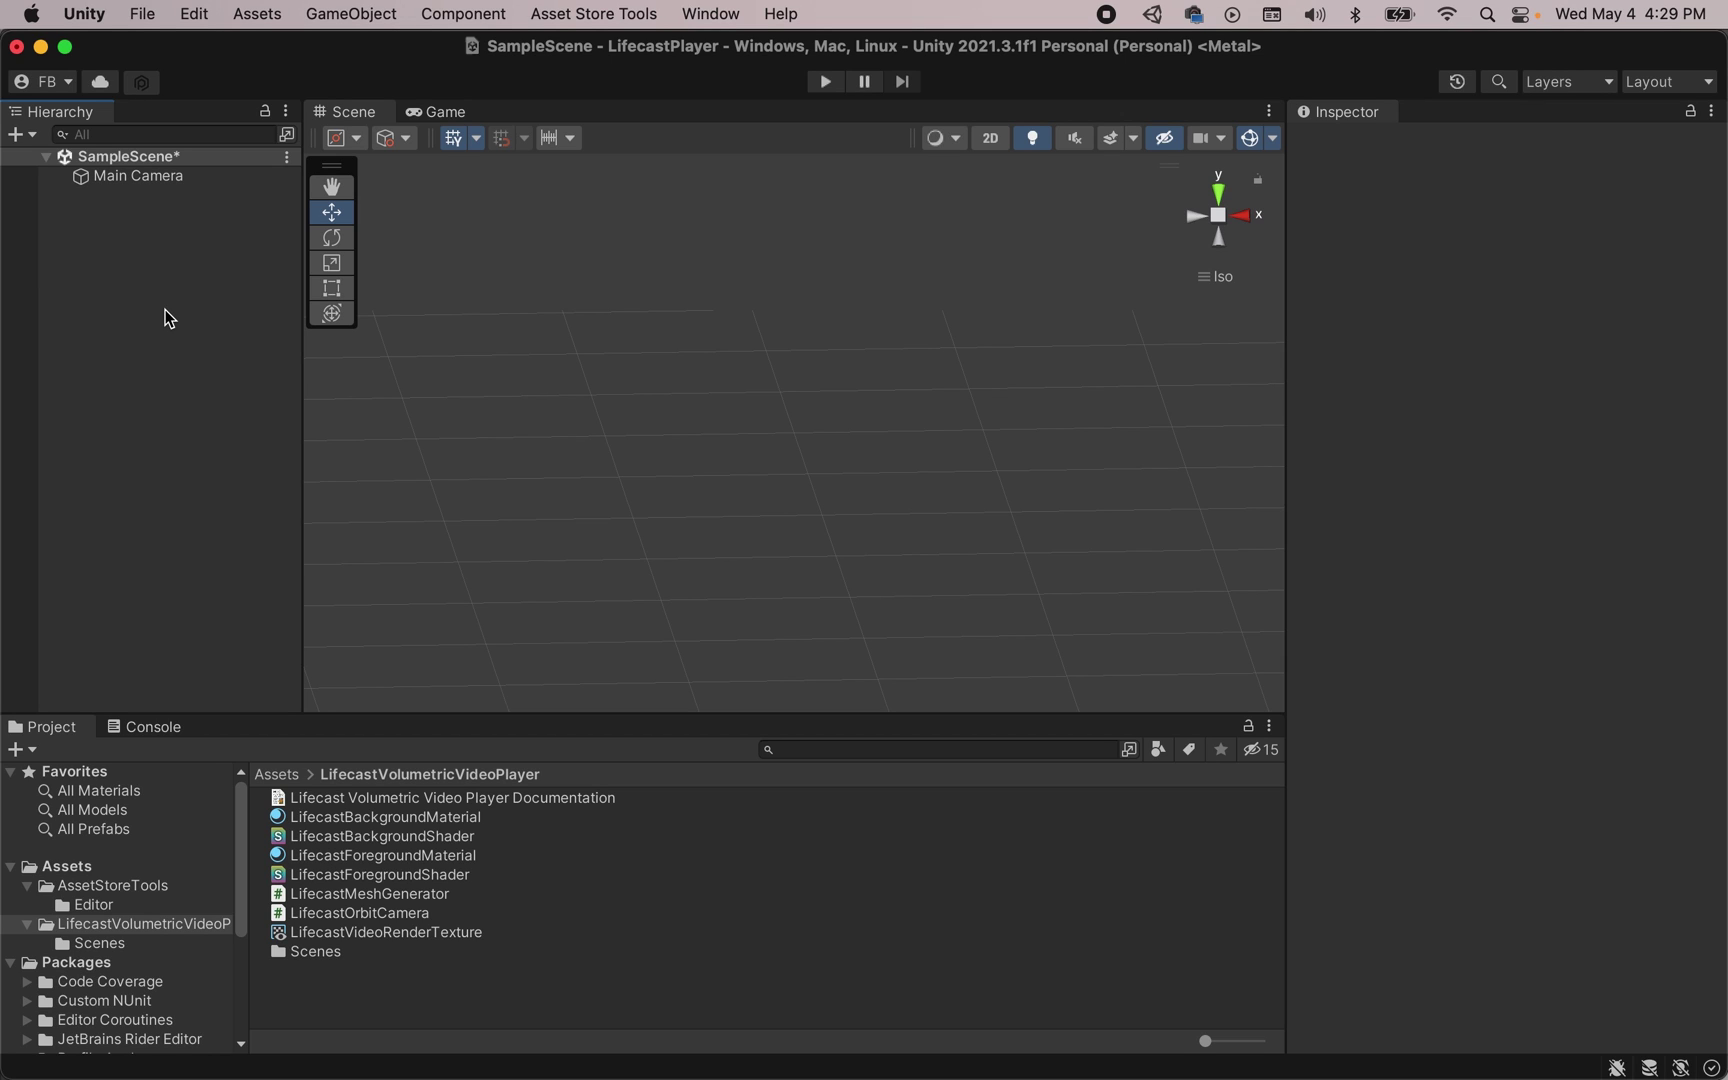
# - Create an empty object named LifecastForegroundMesh in the Hierarchy
pyautogui.rightClick(172, 197)
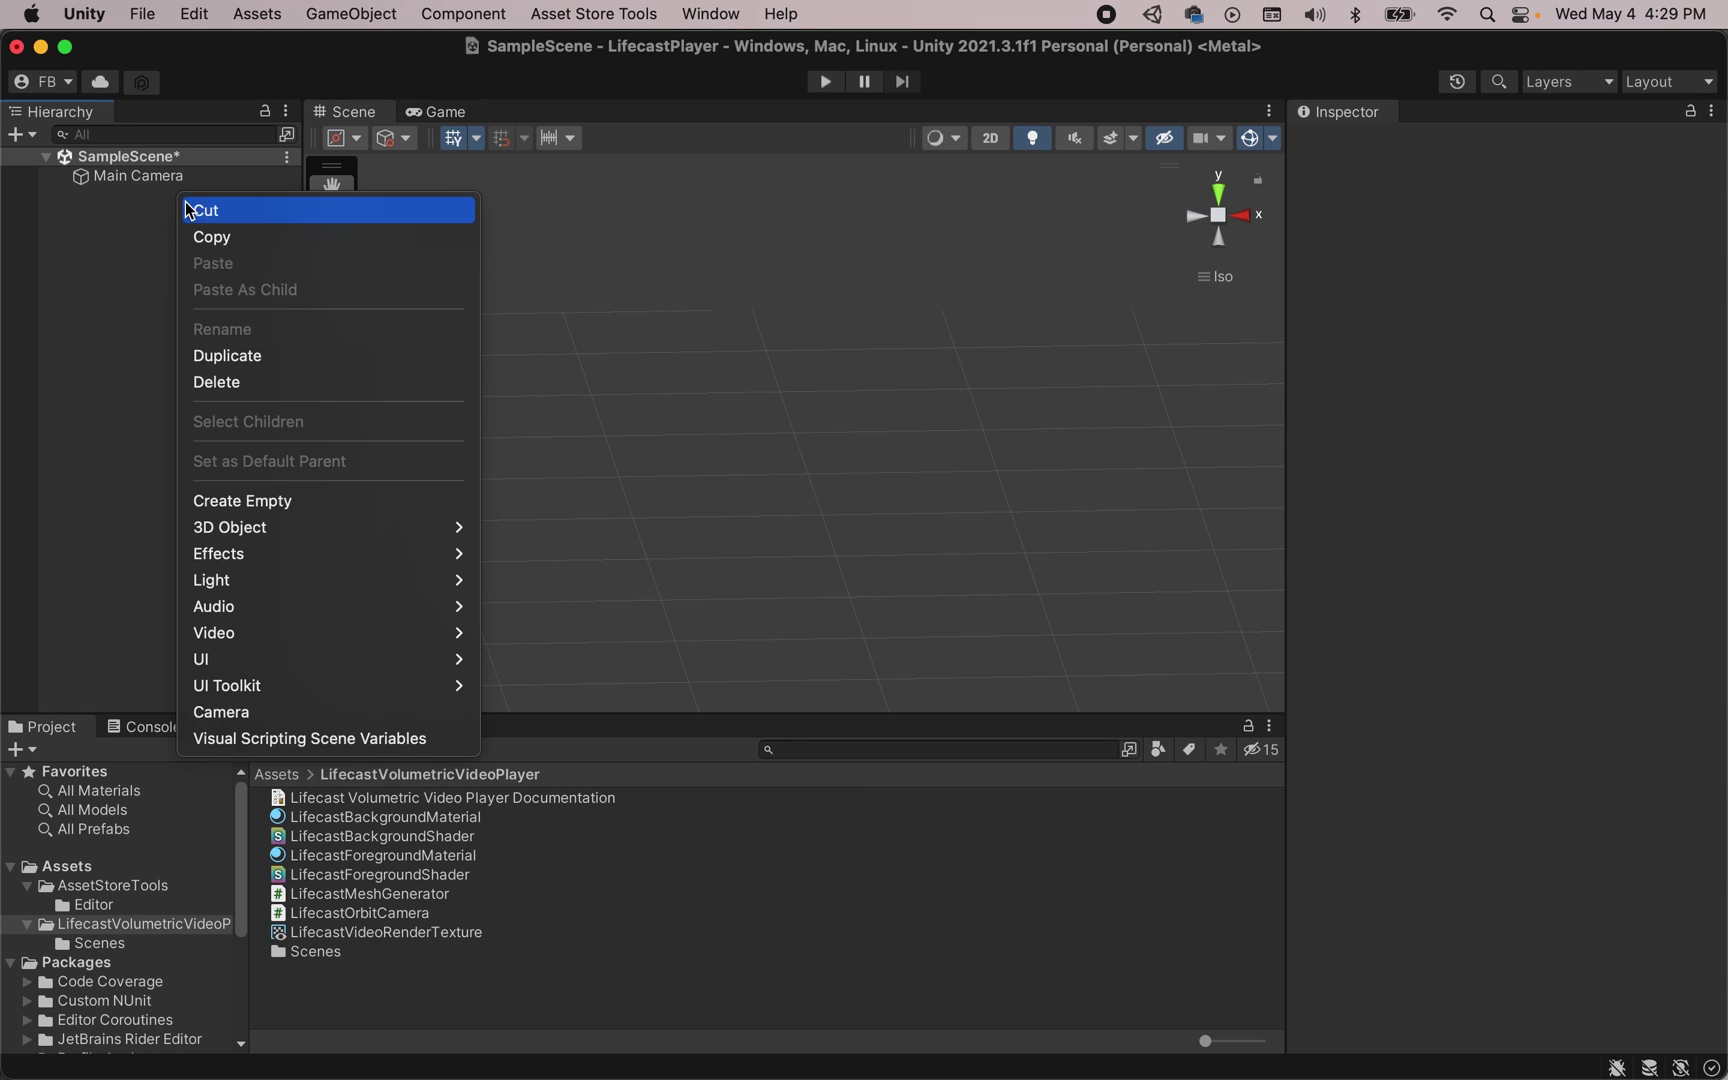
pyautogui.click(383, 497)
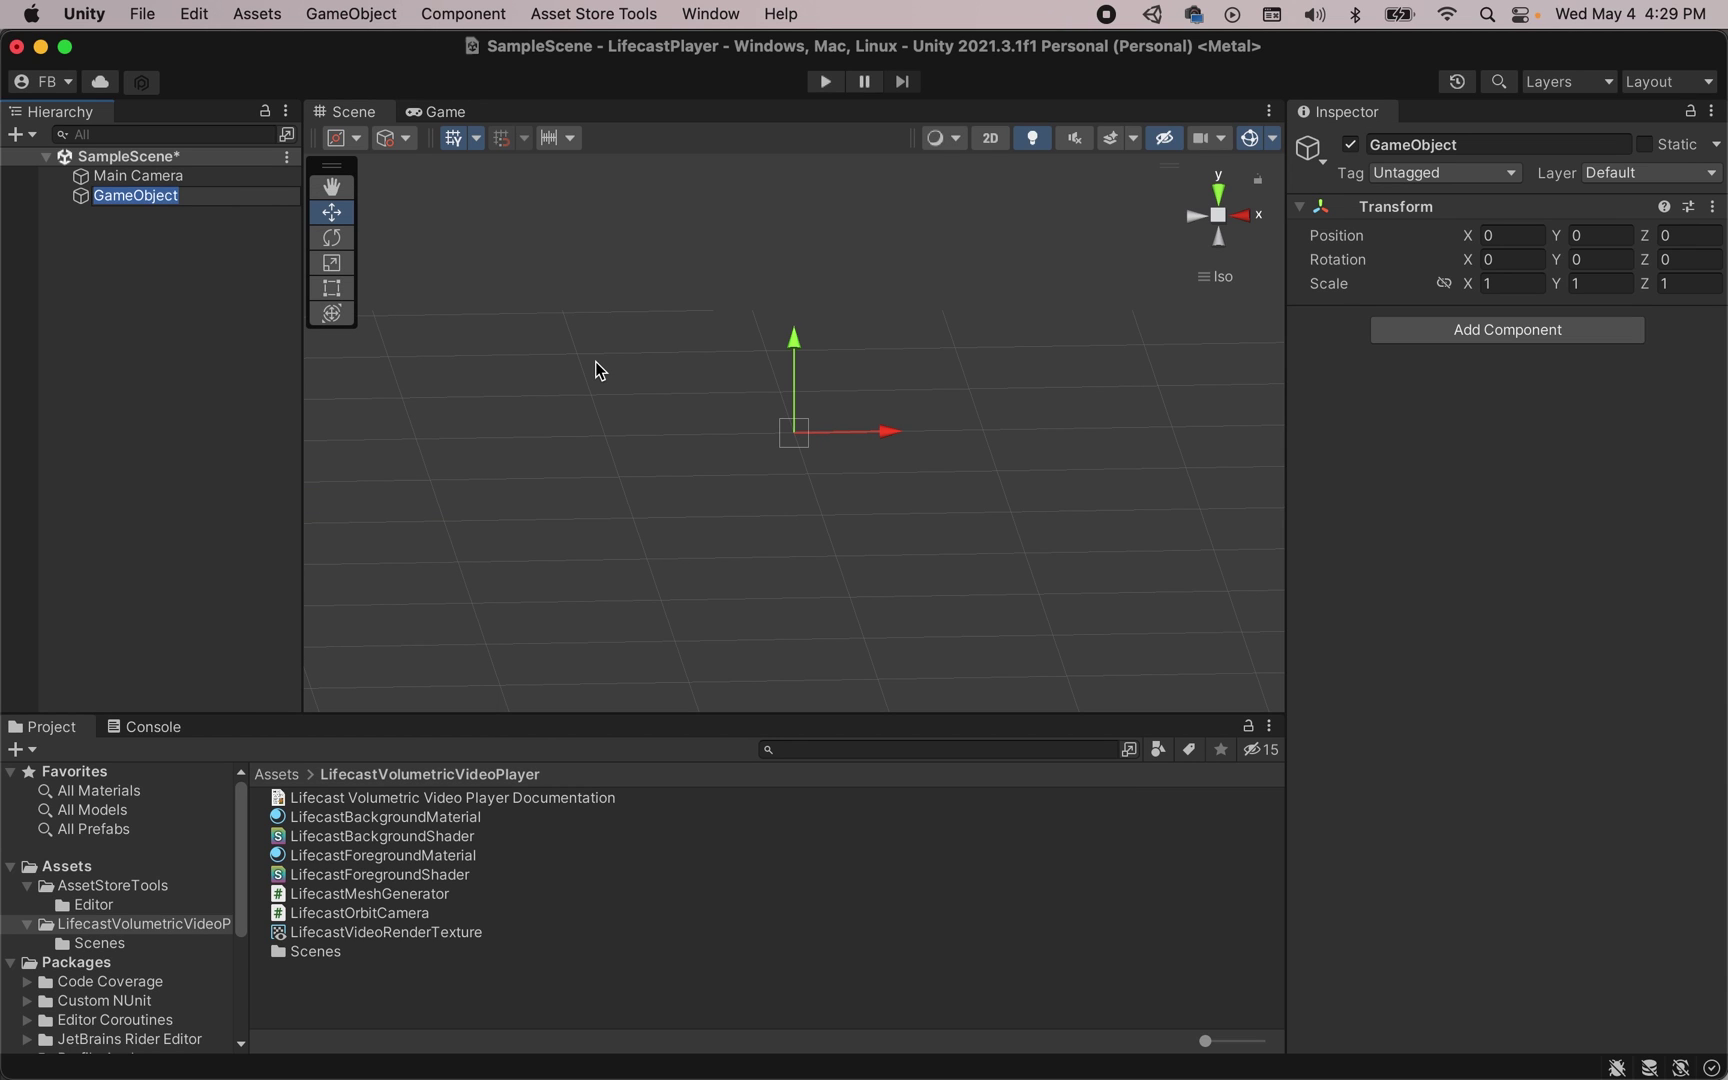
pyautogui.write('LifecastFore')
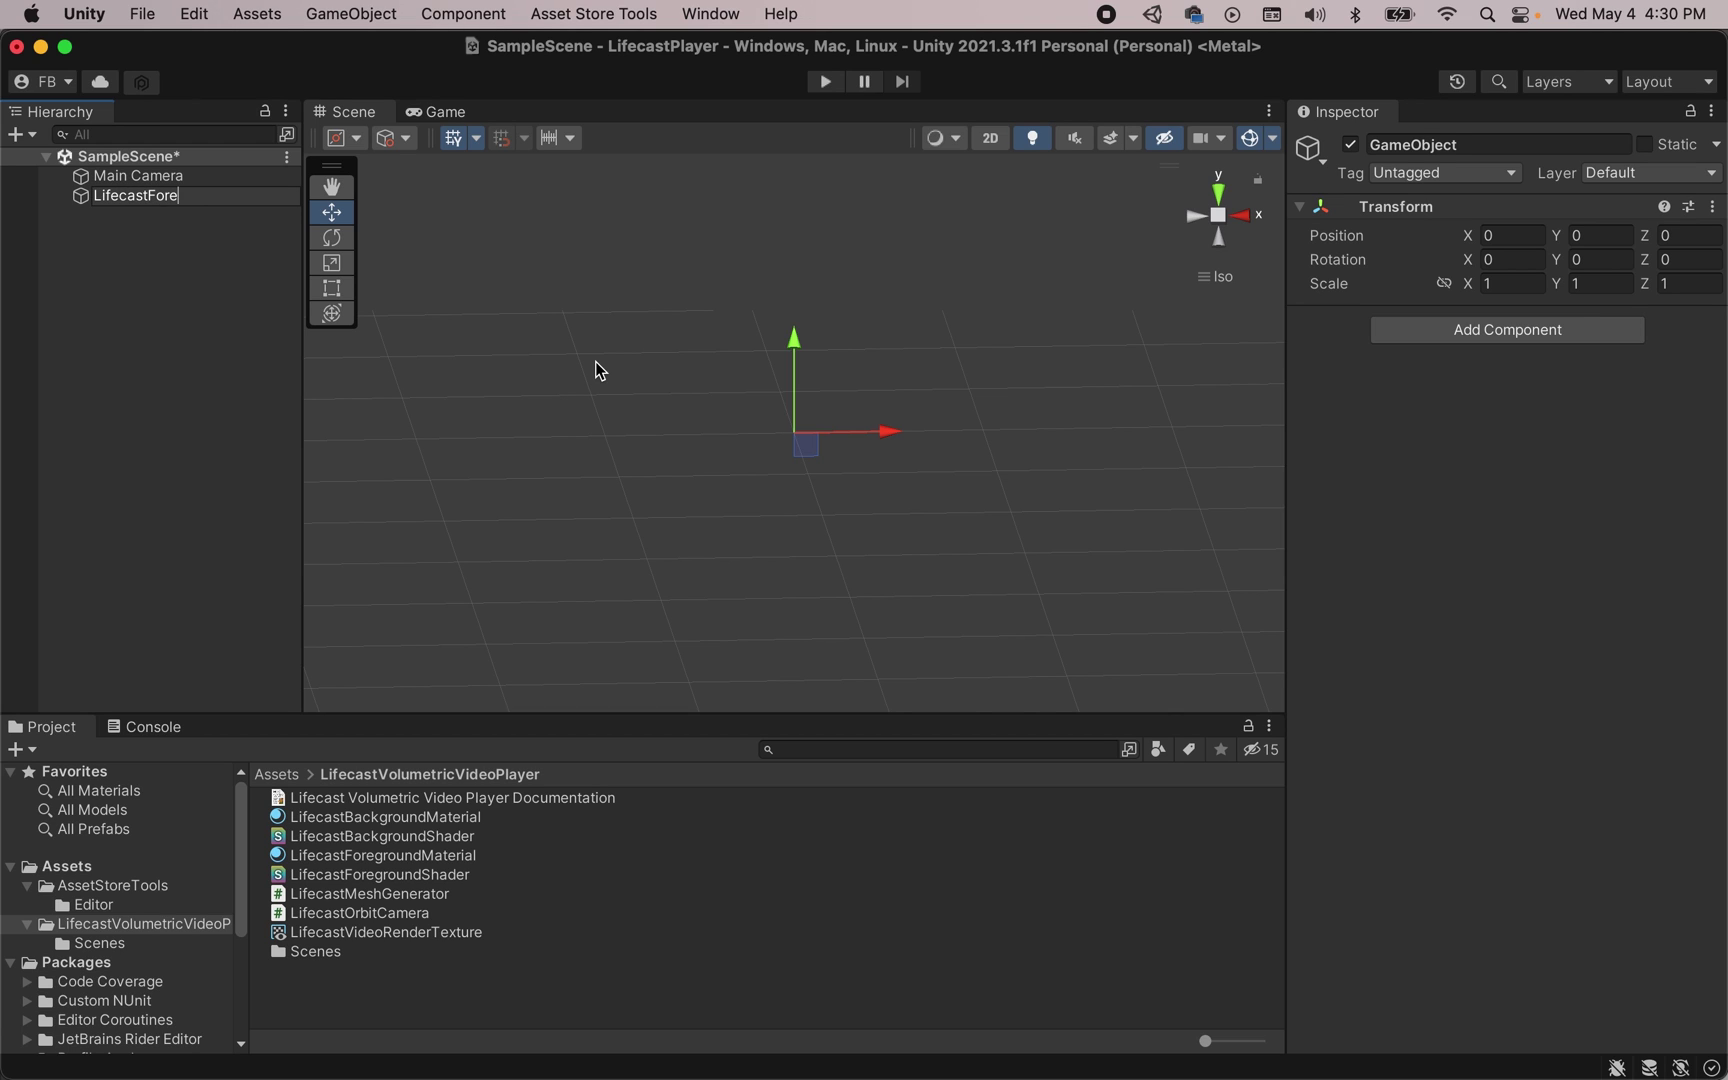
pyautogui.write('groundMesh')
pyautogui.press('Return')
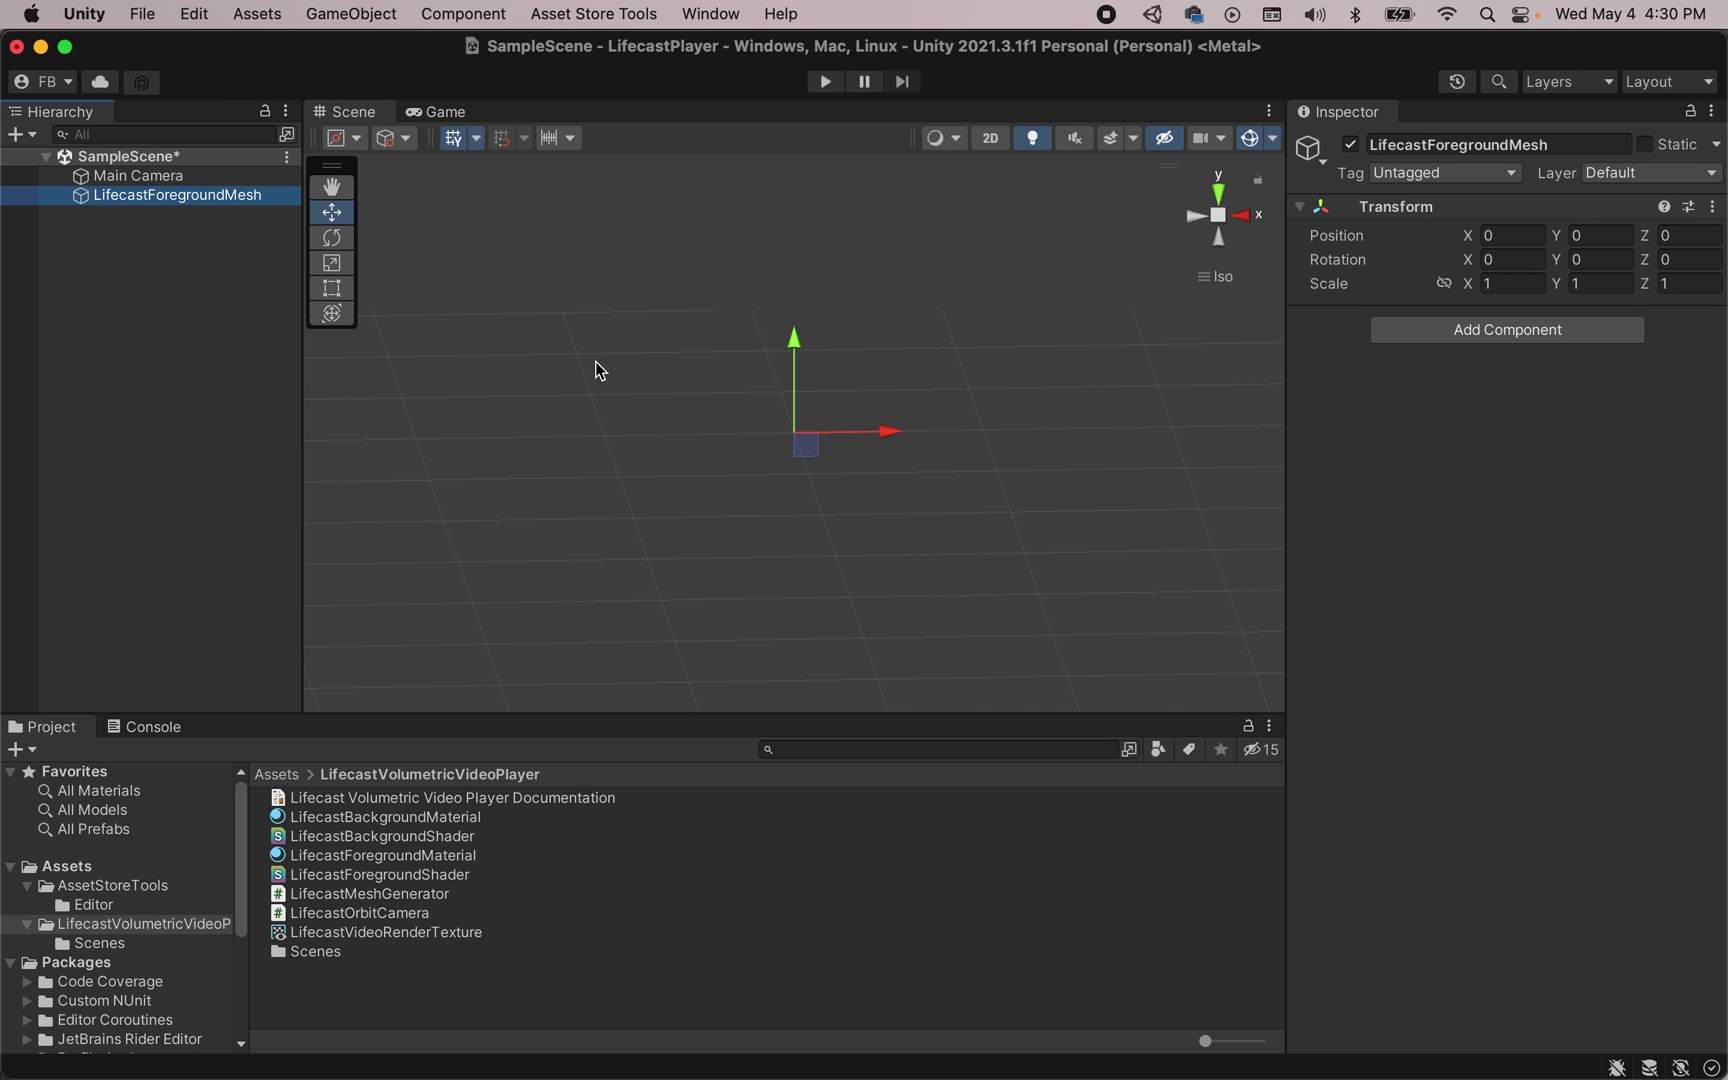
# - Create a second empty object and name it LifecastBackgroundMesh
pyautogui.rightClick(228, 199)
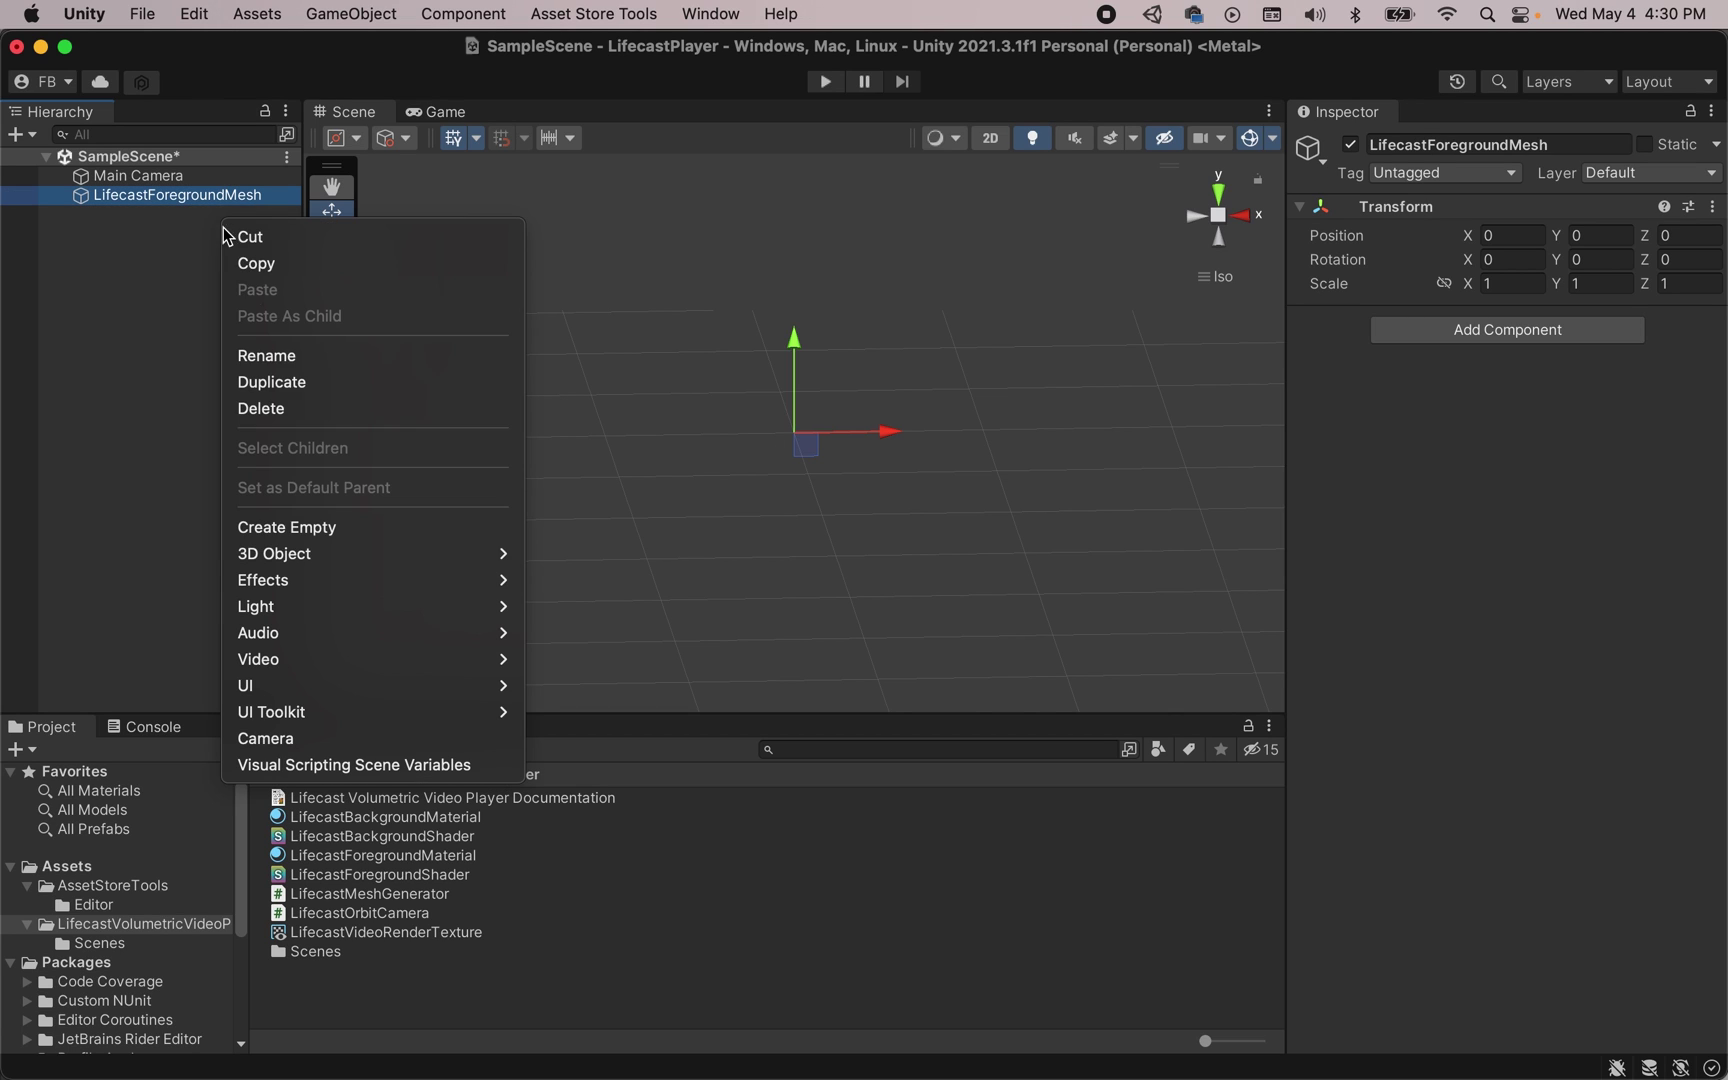
pyautogui.click(487, 510)
pyautogui.write('LifecastBac')
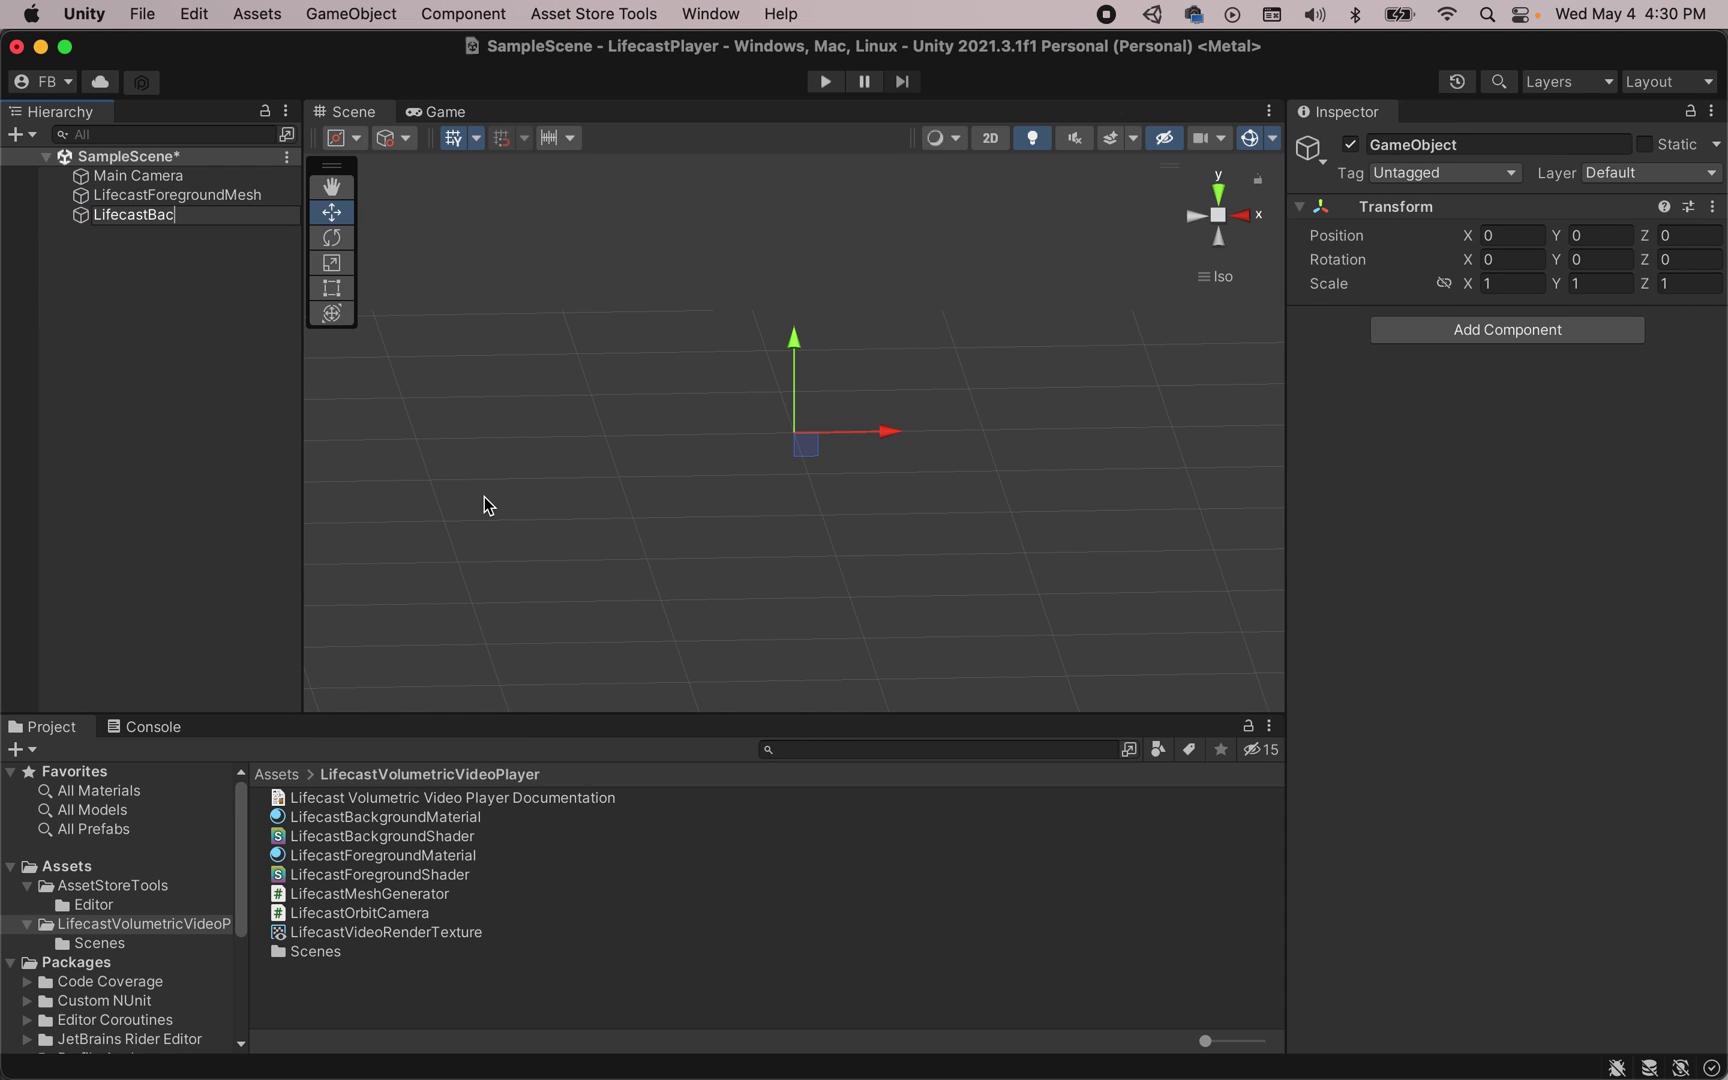
pyautogui.write('kgroundMesh')
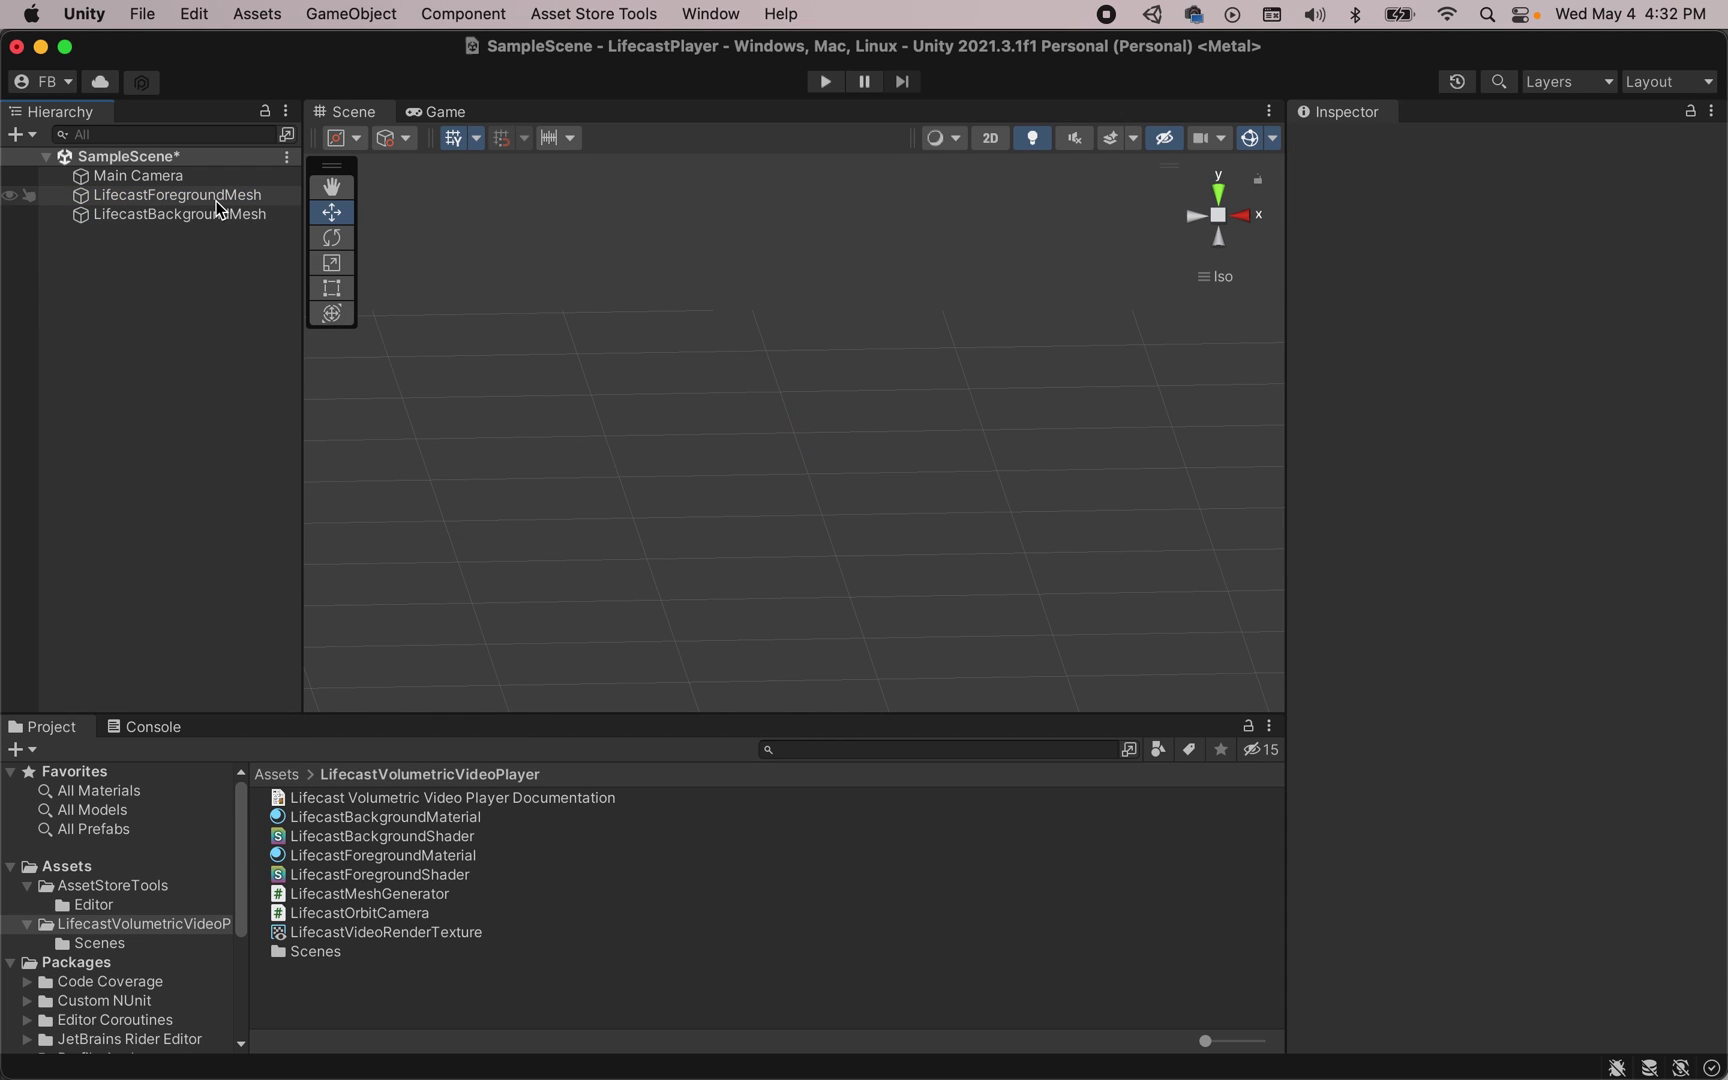
# - Add the Lifecast Mesh Generator component to LifecastForegroundMesh, then move on to LifecastBackgroundMesh
pyautogui.click(218, 200)
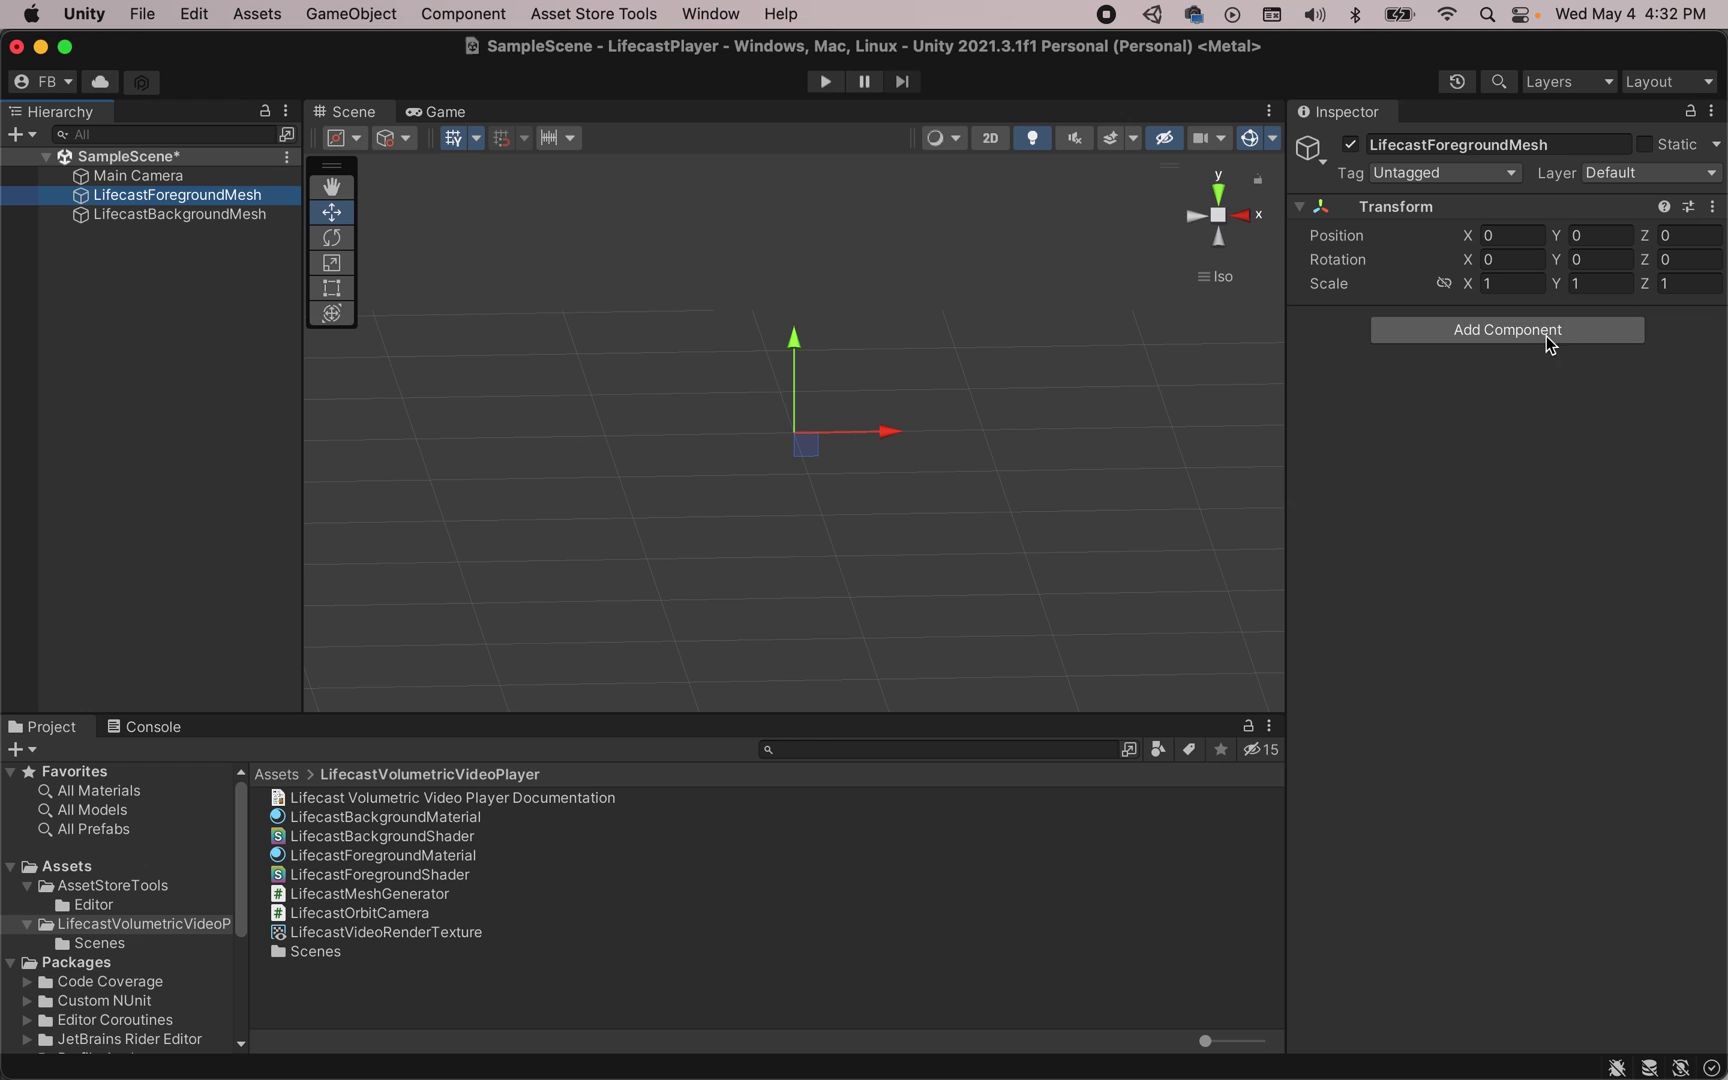
pyautogui.click(1588, 332)
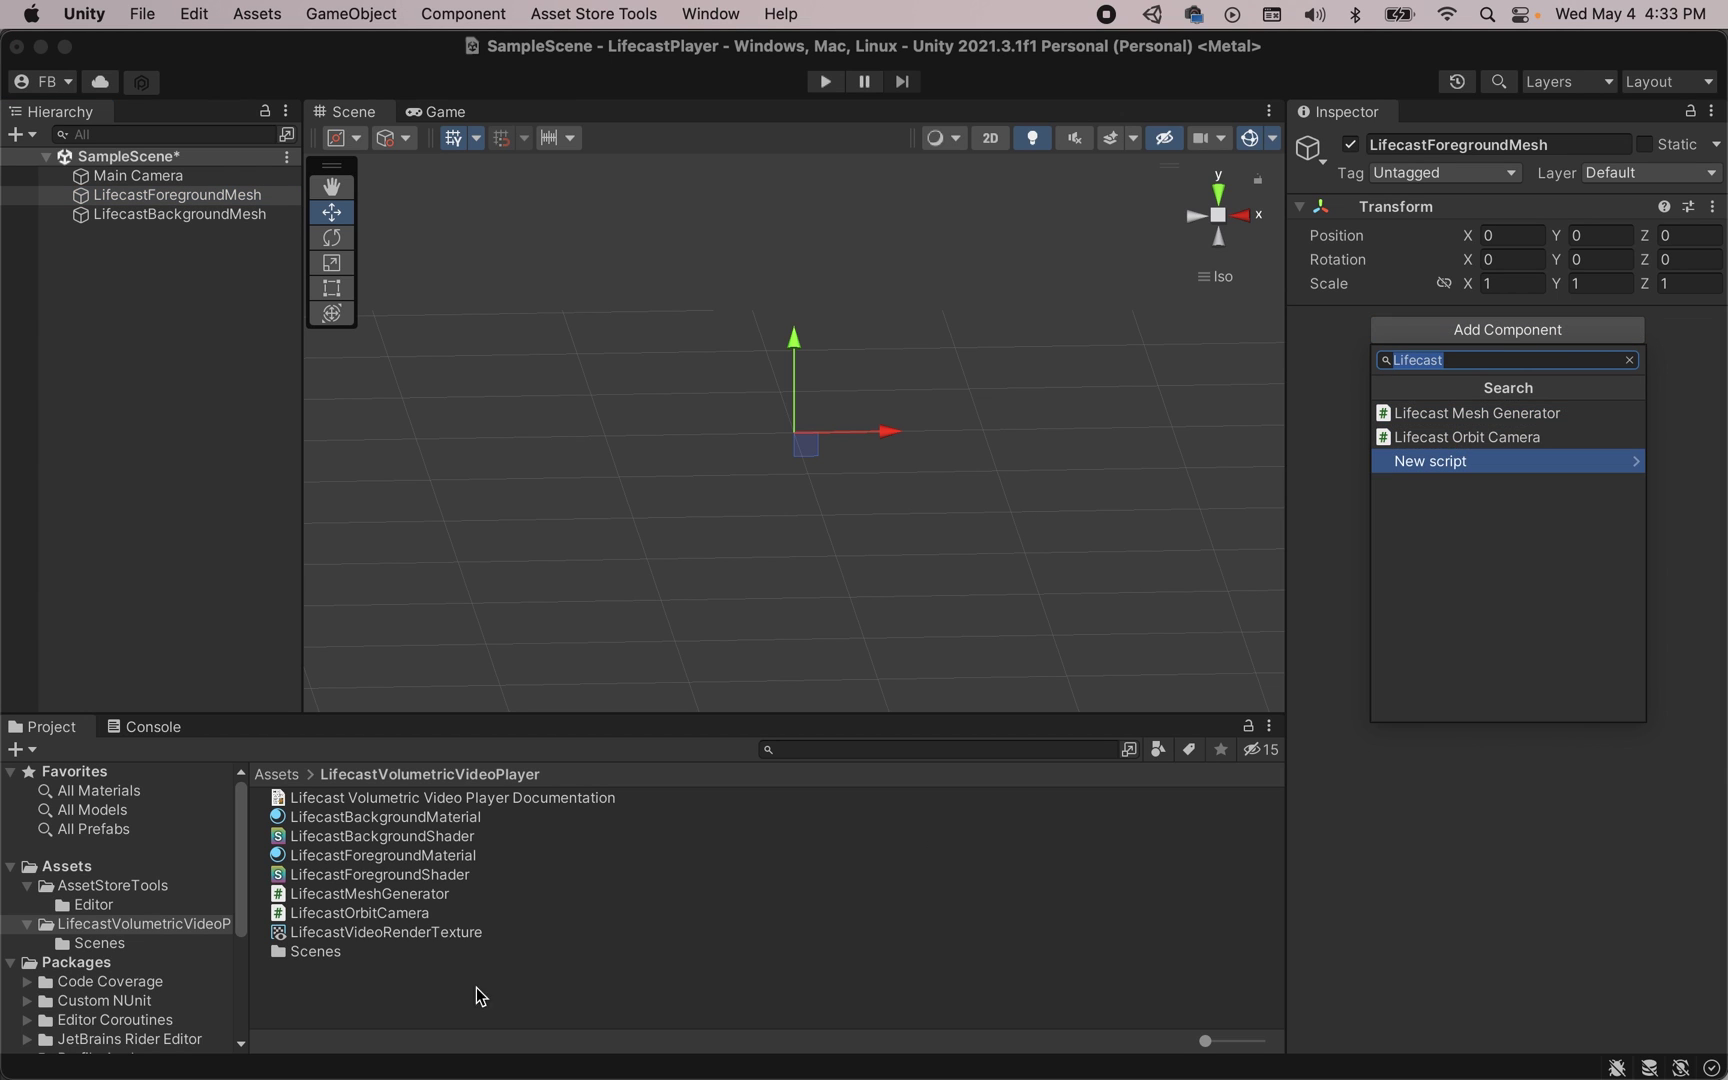
pyautogui.click(1521, 416)
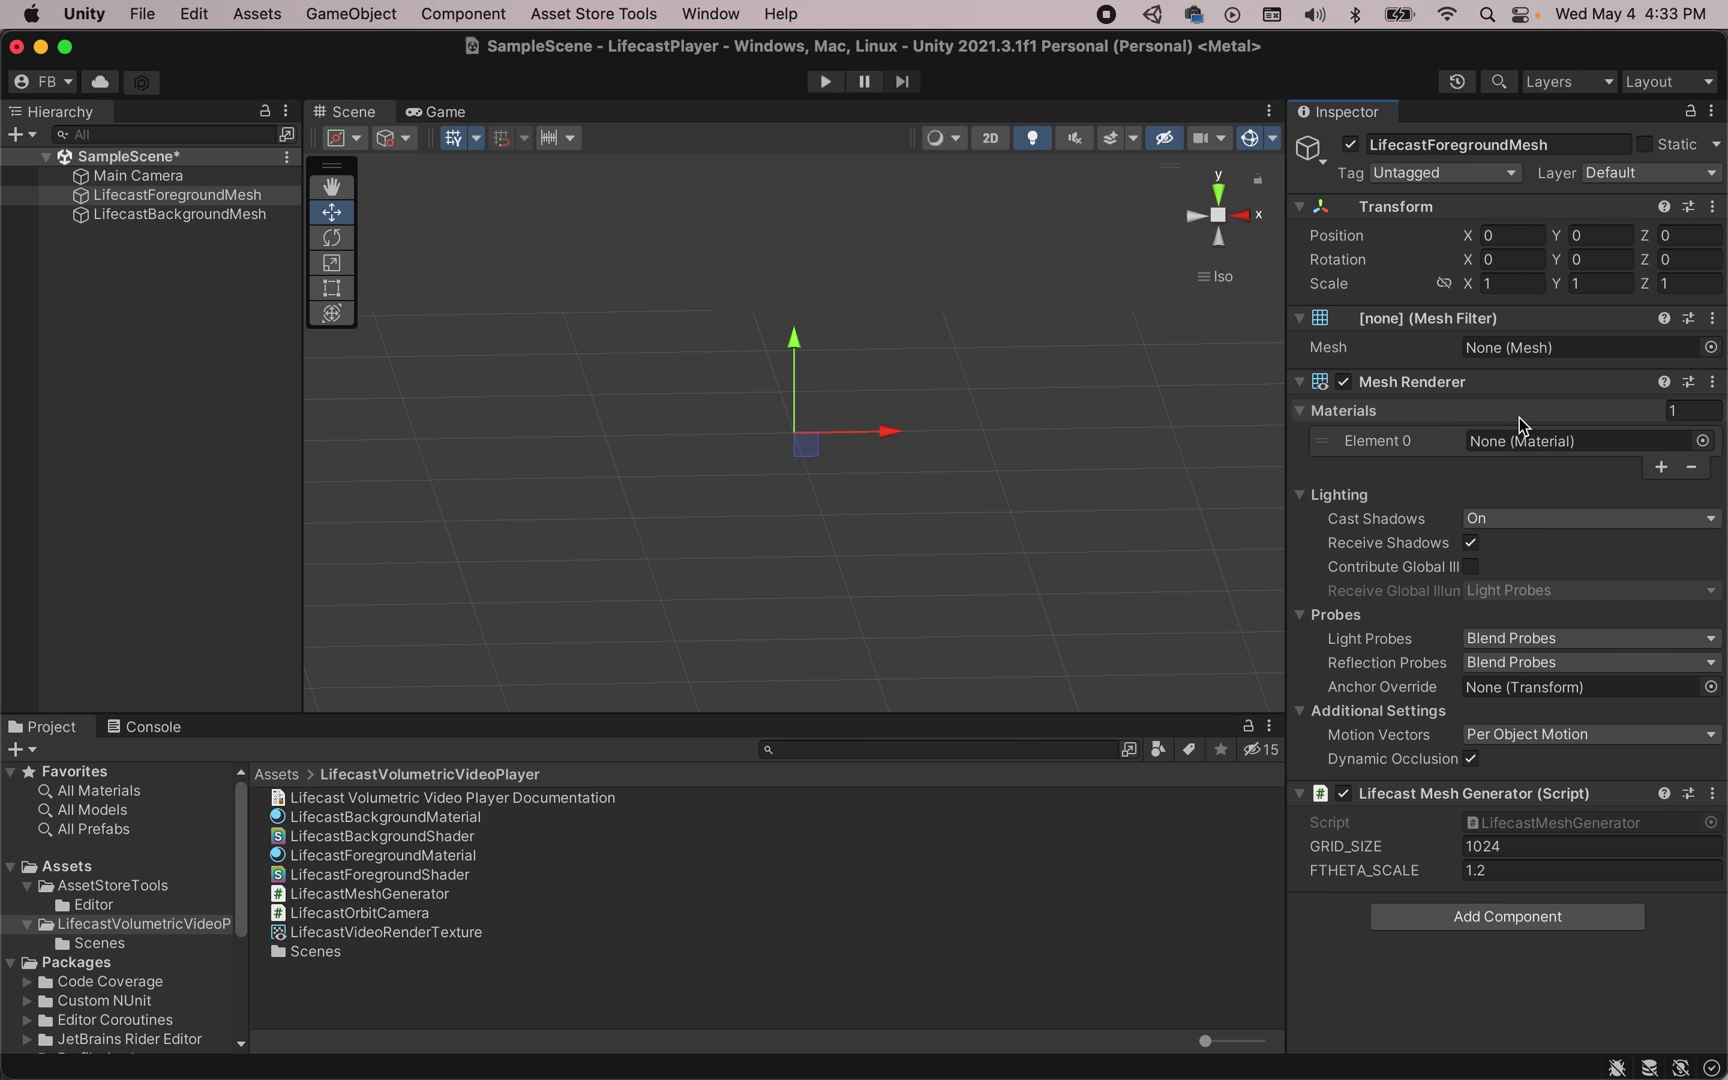
pyautogui.click(222, 216)
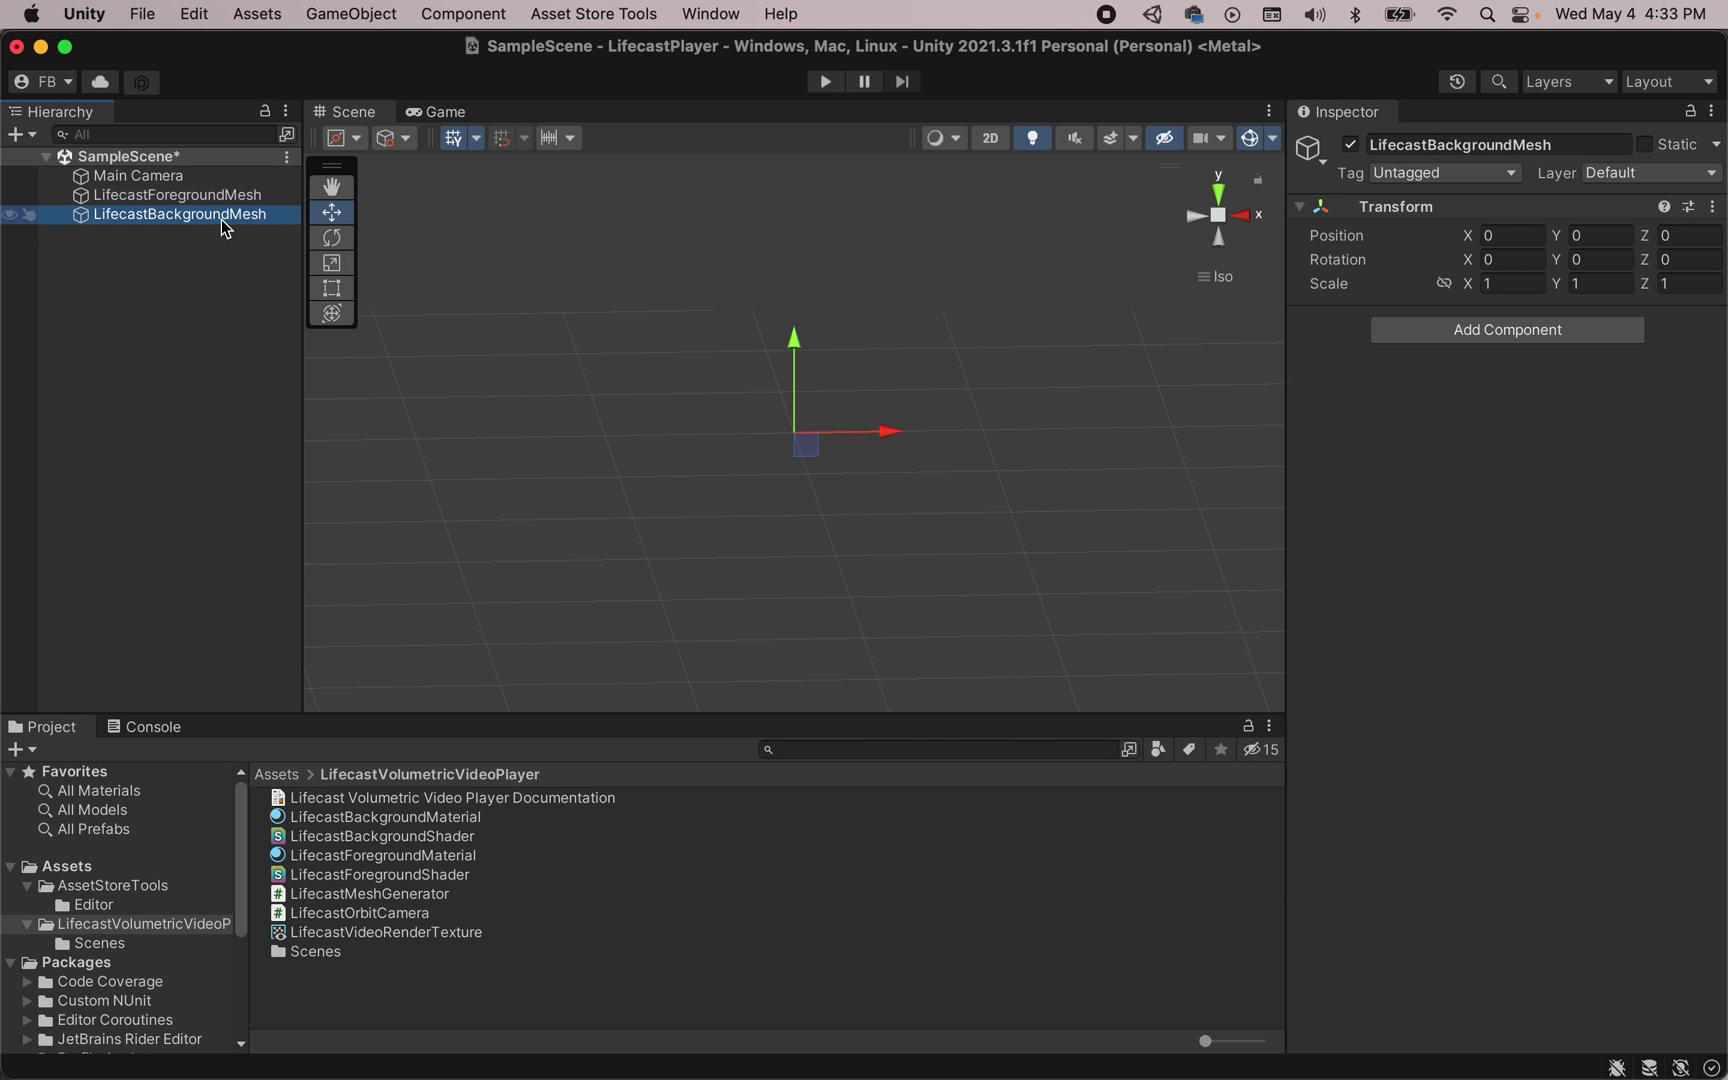
pyautogui.click(1505, 332)
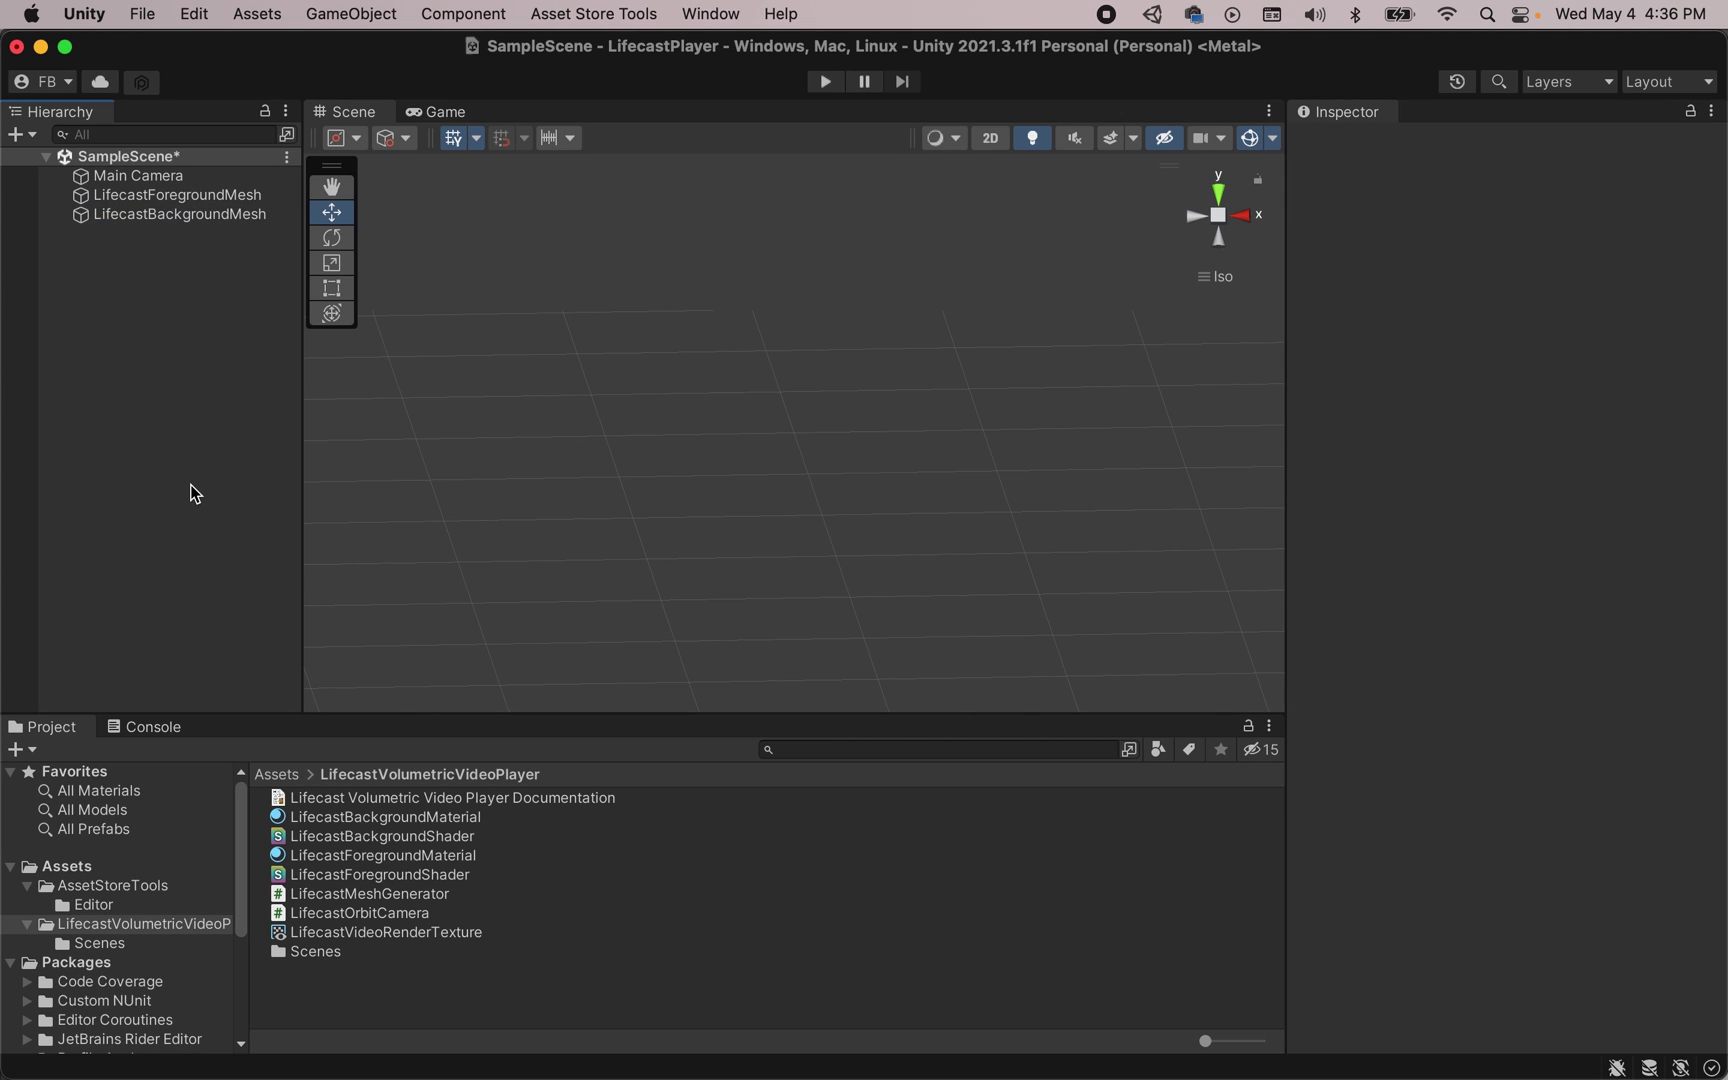
# - Assign LifecastForegroundMaterial to the foreground mesh and LifecastBackgroundMaterial to the background mesh
pyautogui.click(190, 198)
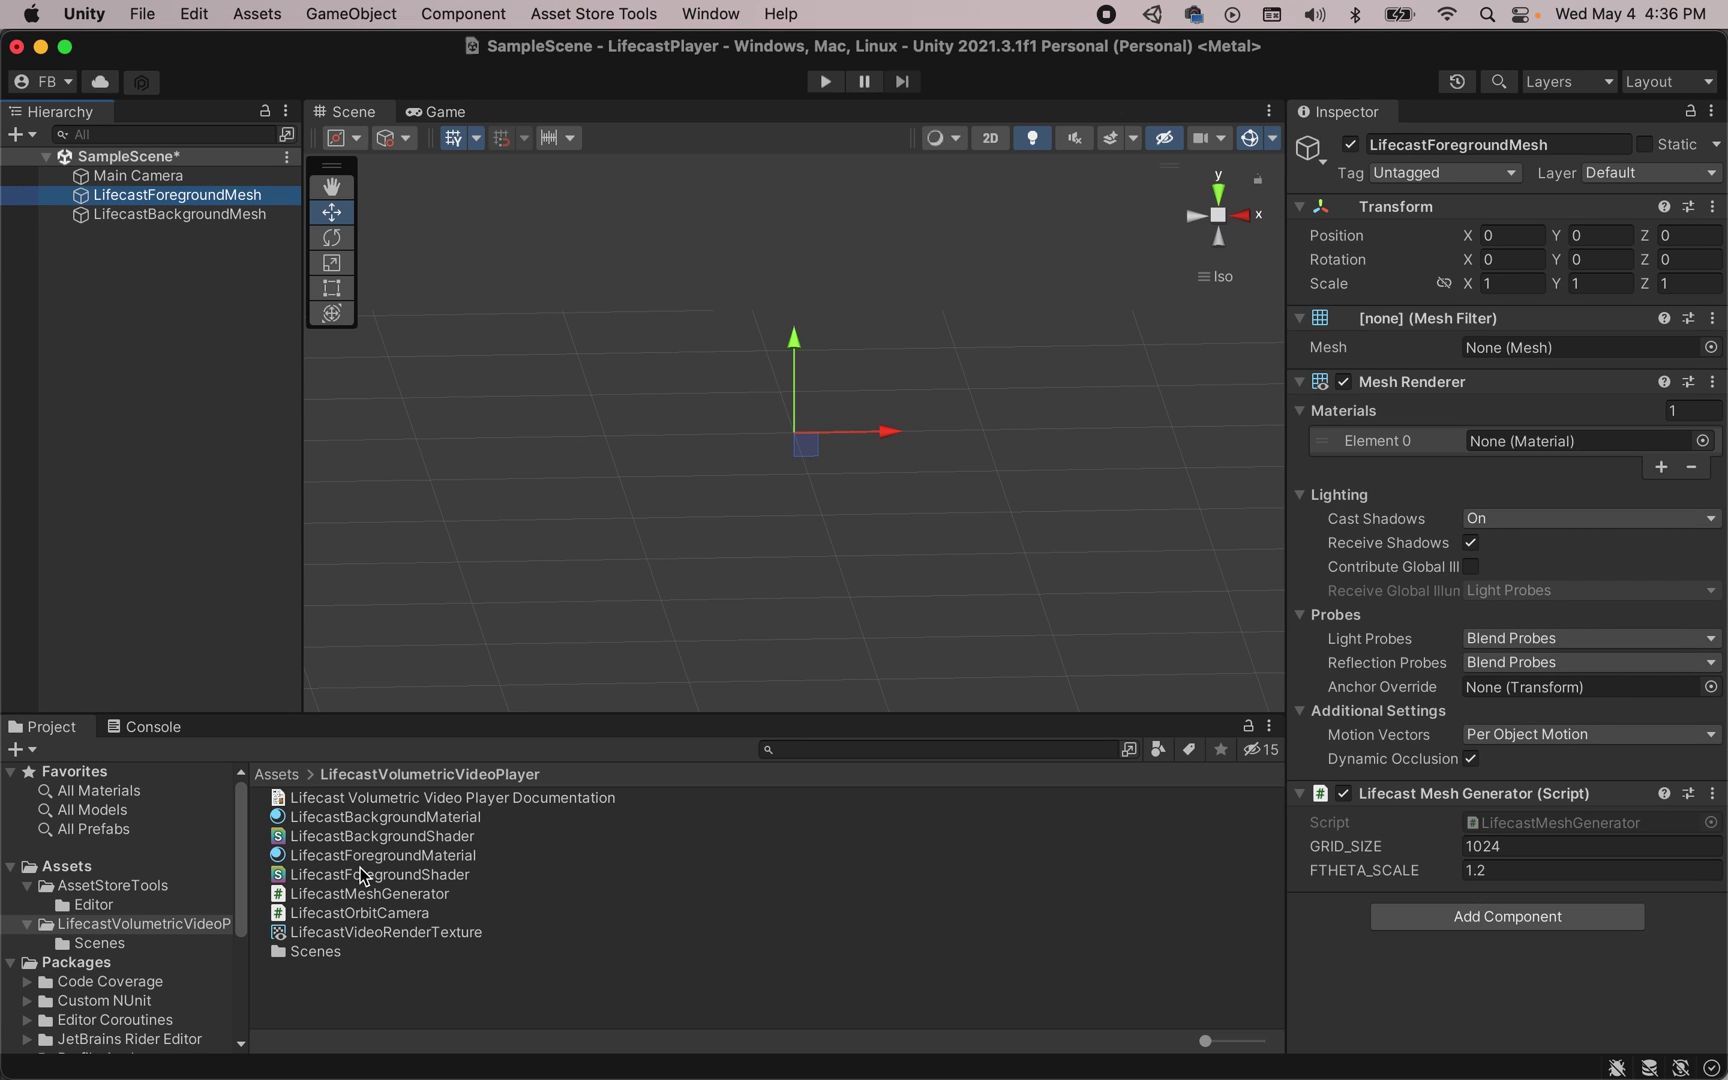
pyautogui.moveTo(400, 855); pyautogui.dragTo(1621, 446)
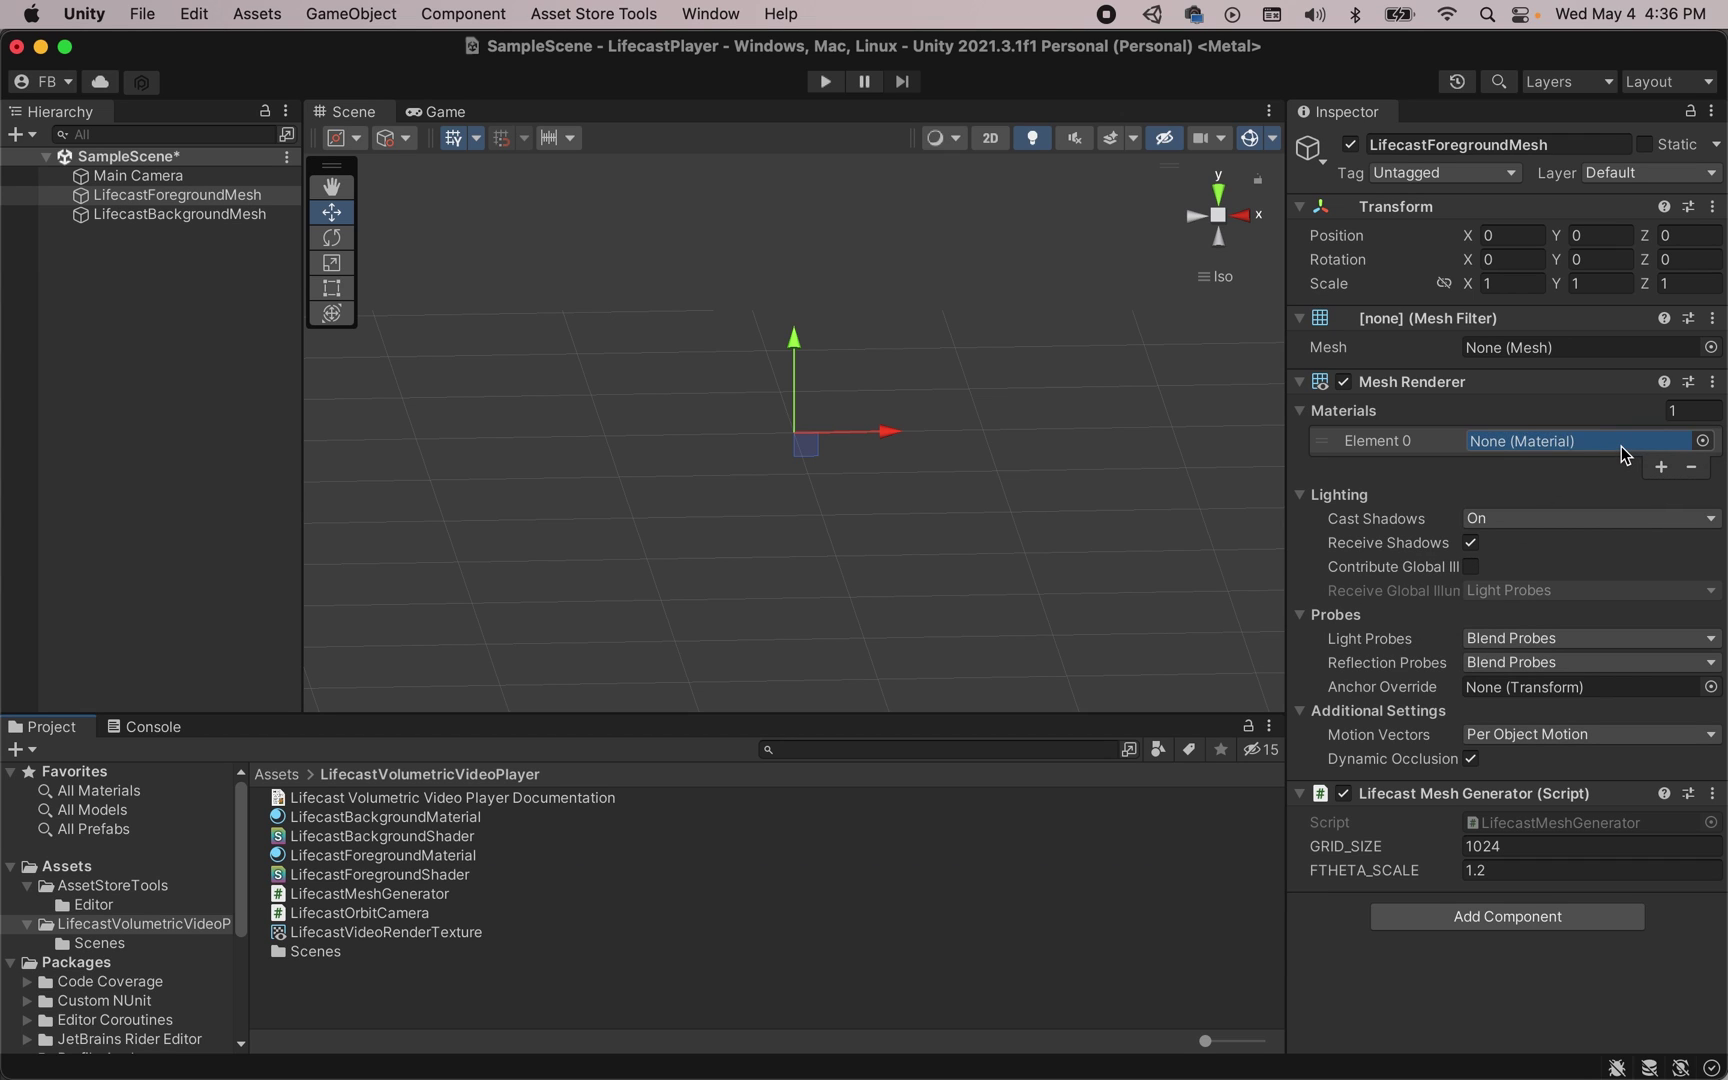
pyautogui.click(199, 213)
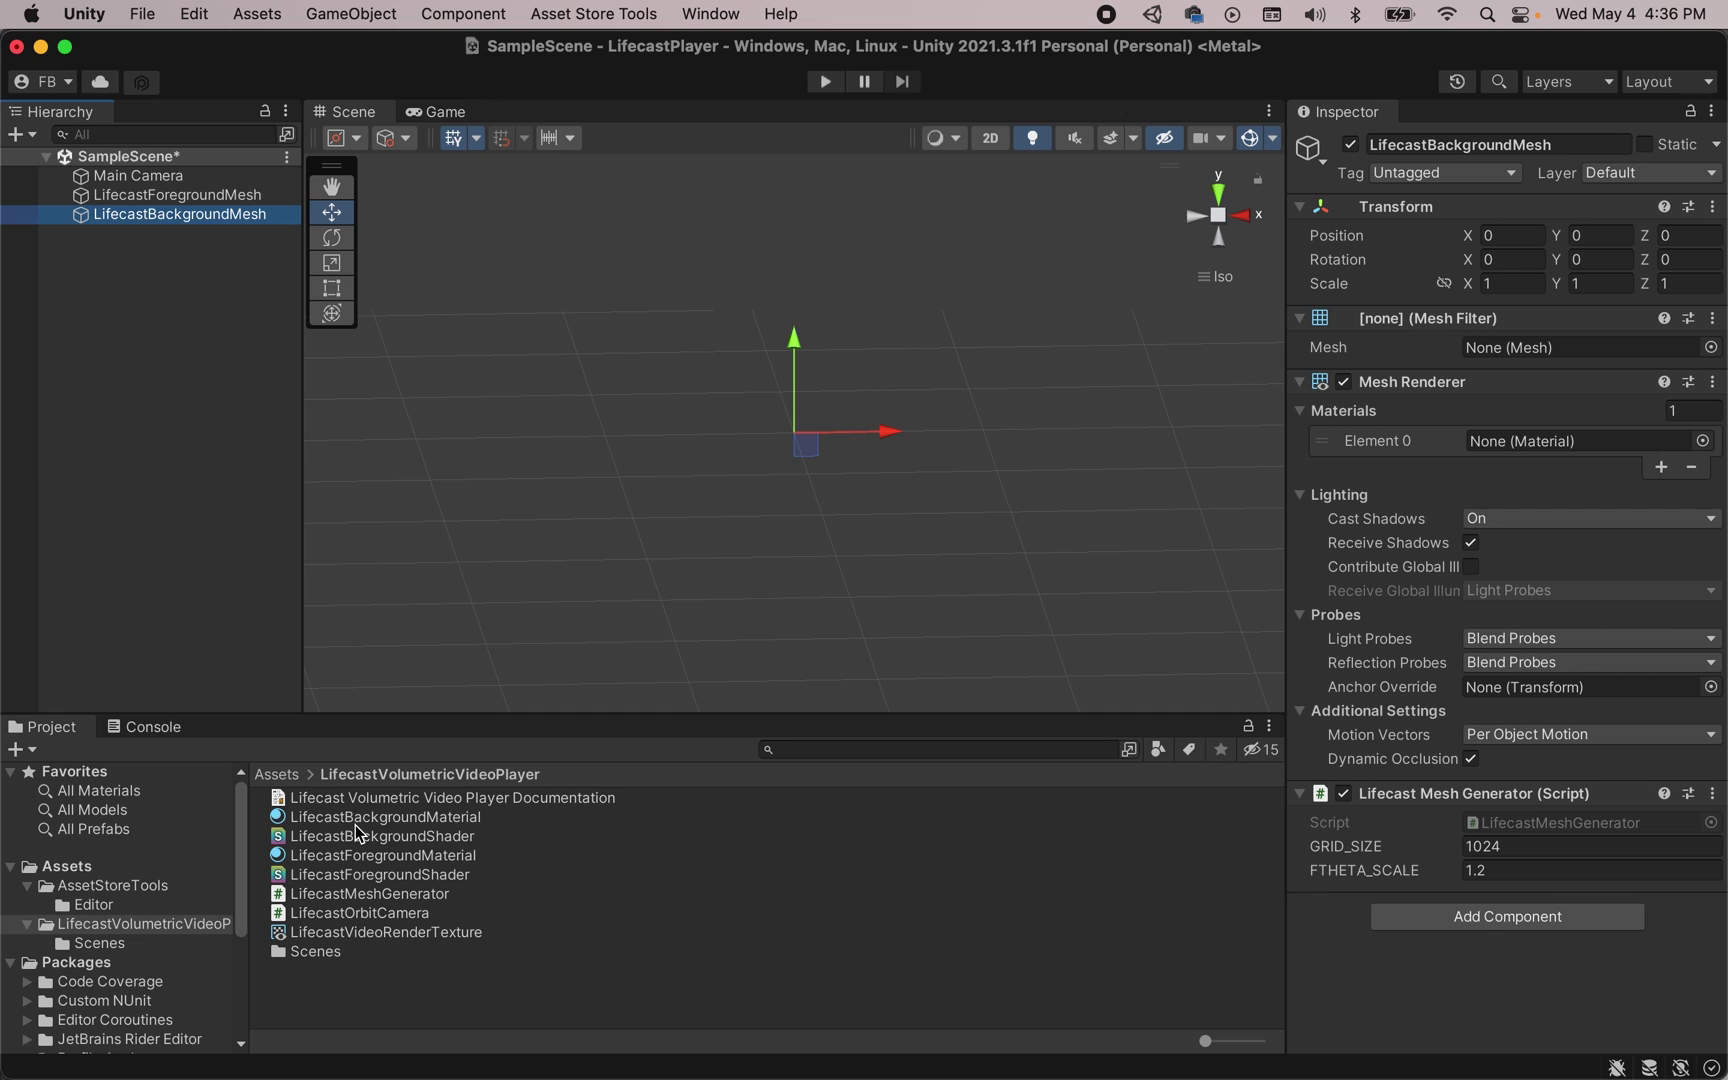
pyautogui.moveTo(355, 822); pyautogui.dragTo(1573, 441)
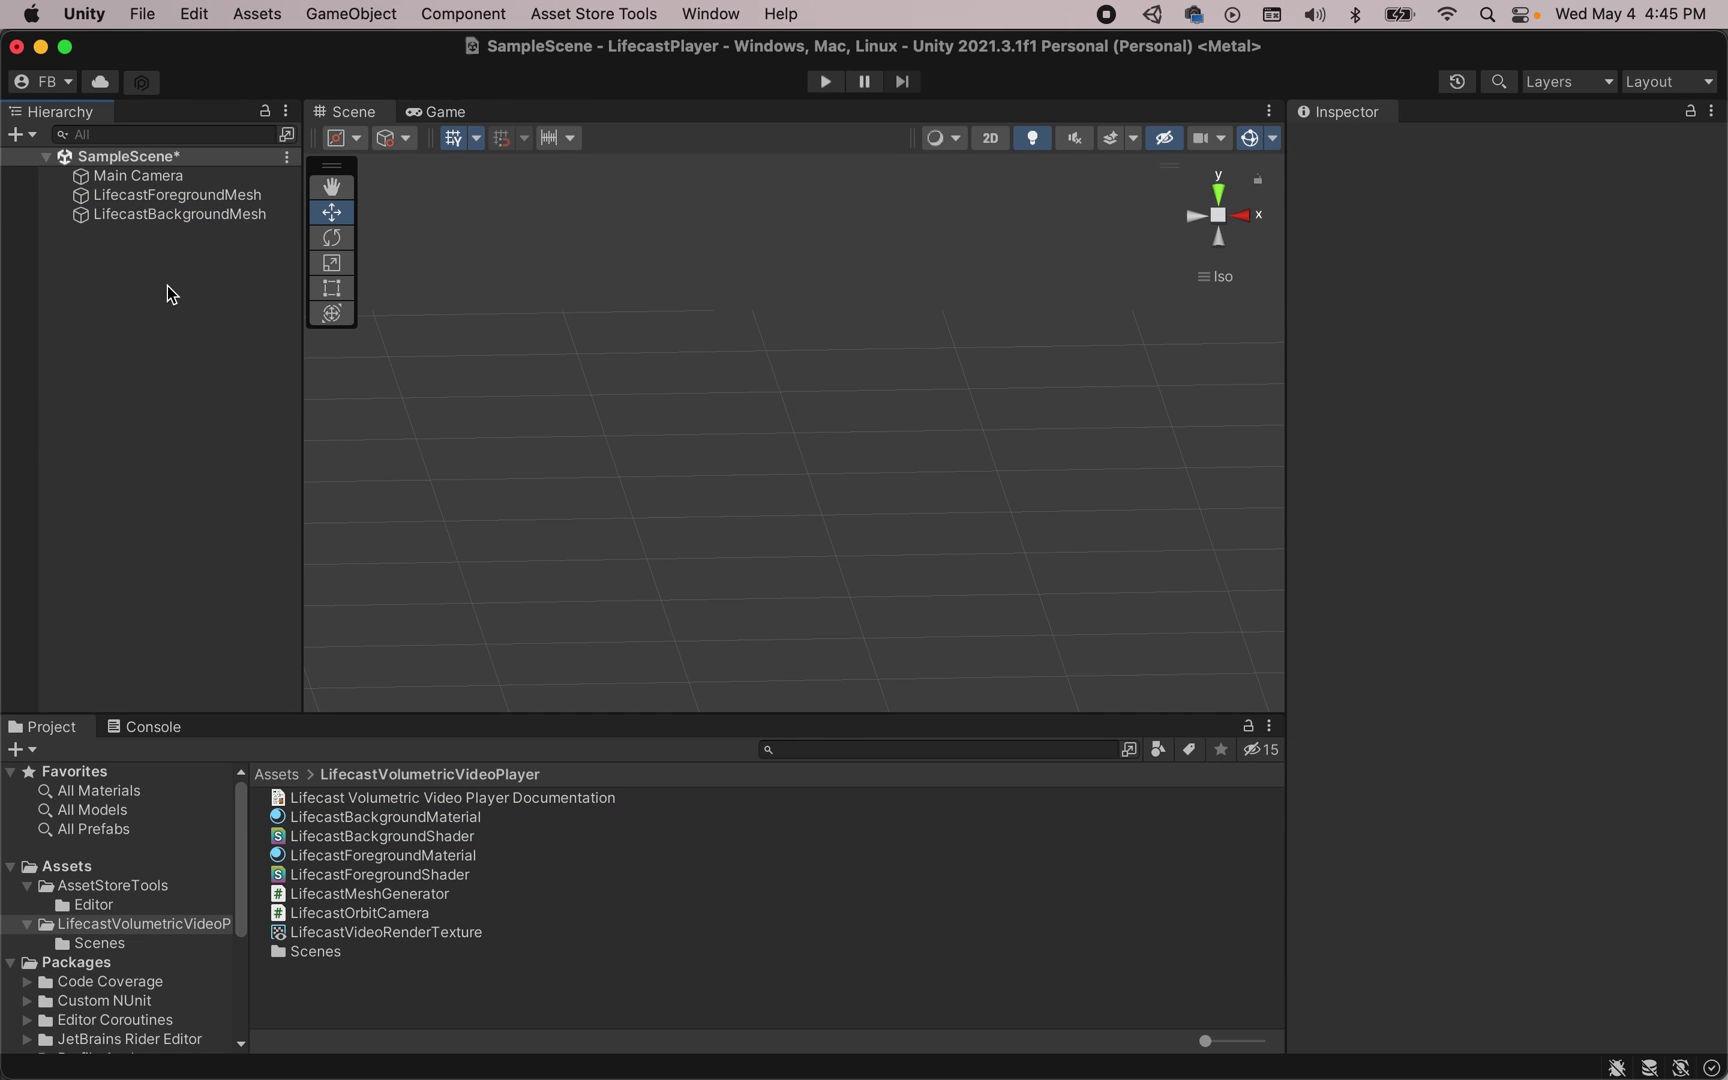
# - Drag LifecastForegroundMesh into the Main Camera orbit script's Target field
pyautogui.click(144, 180)
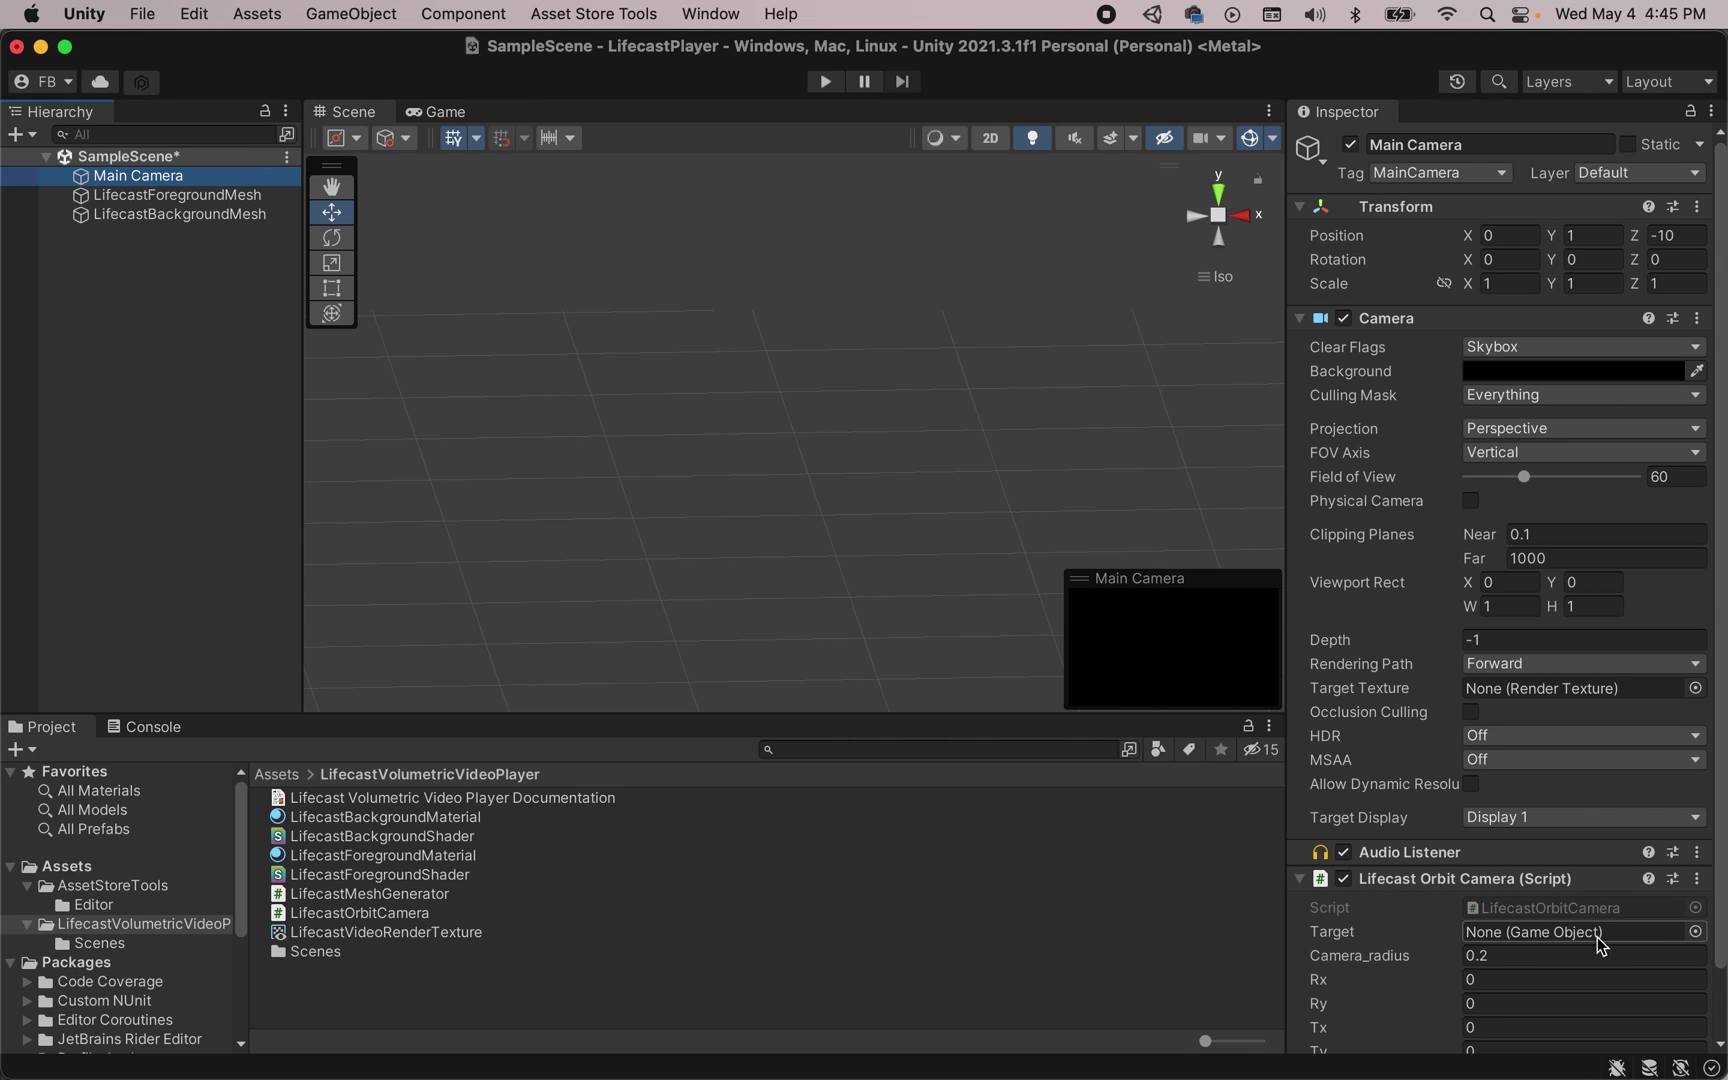
pyautogui.moveTo(180, 195); pyautogui.dragTo(1598, 932)
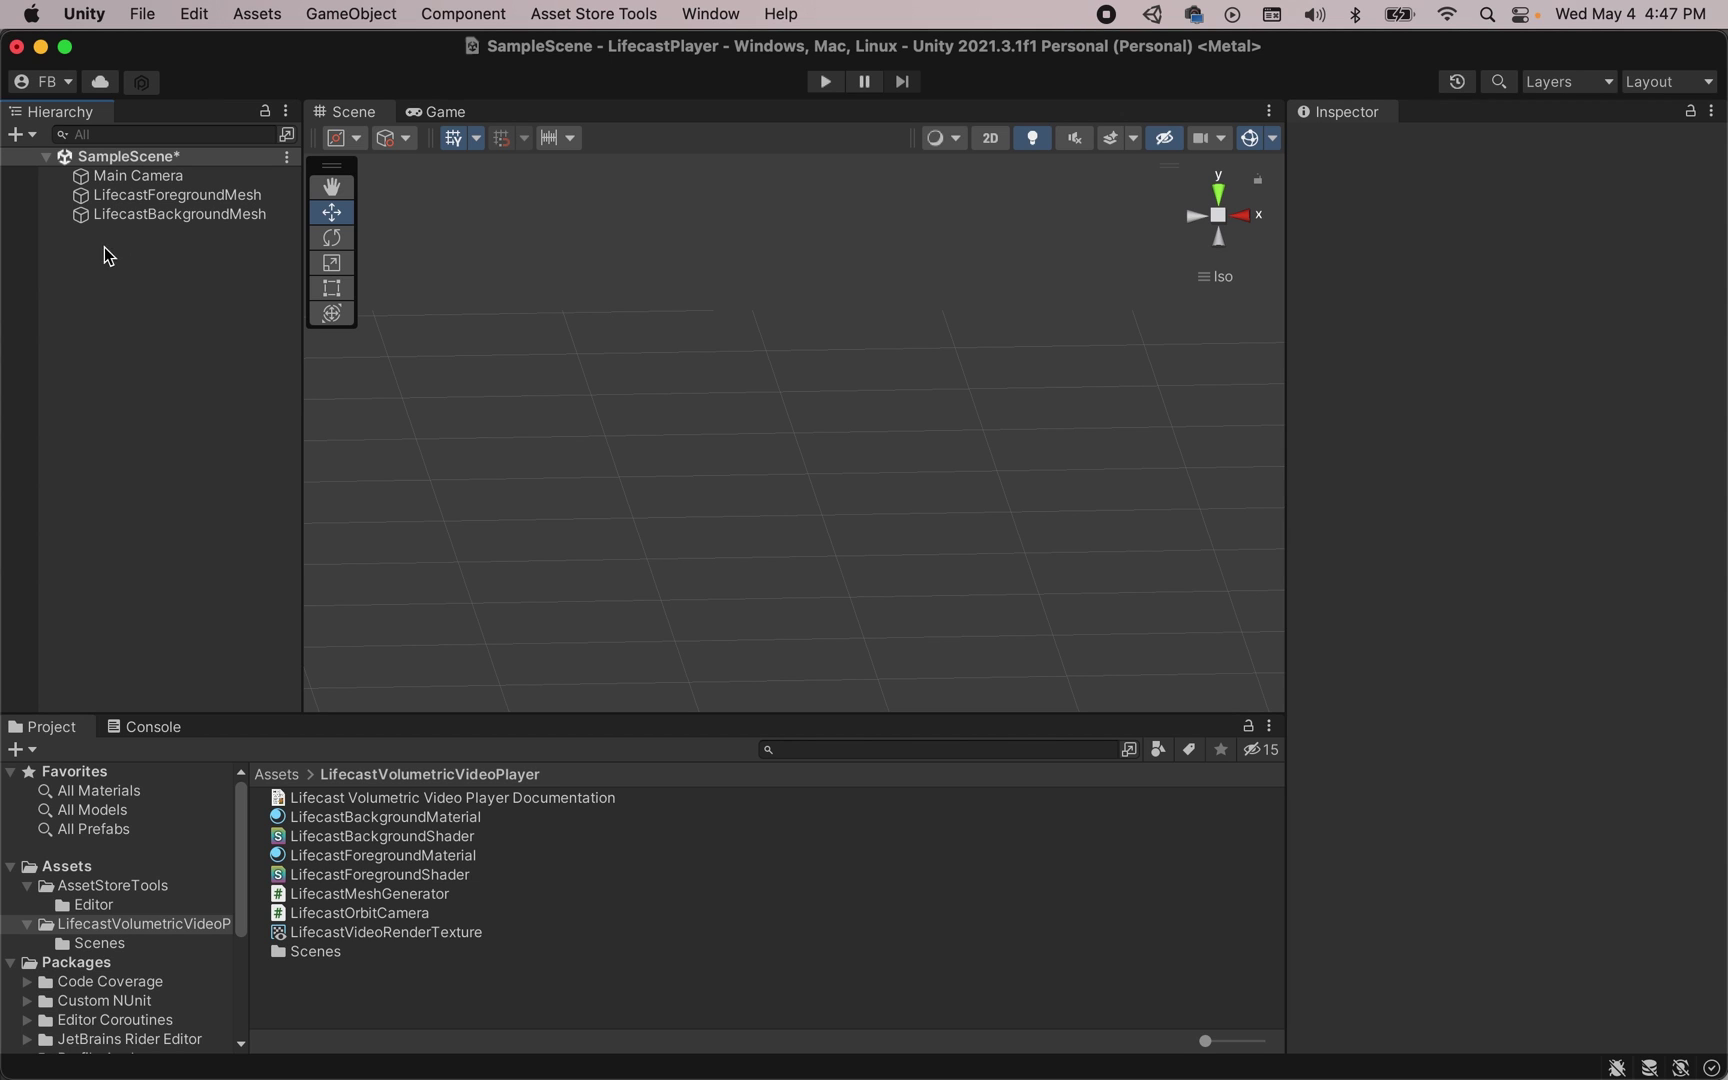
# - Create an empty object named LifecastVideoPlayer and add a Video Player component to it
pyautogui.rightClick(136, 248)
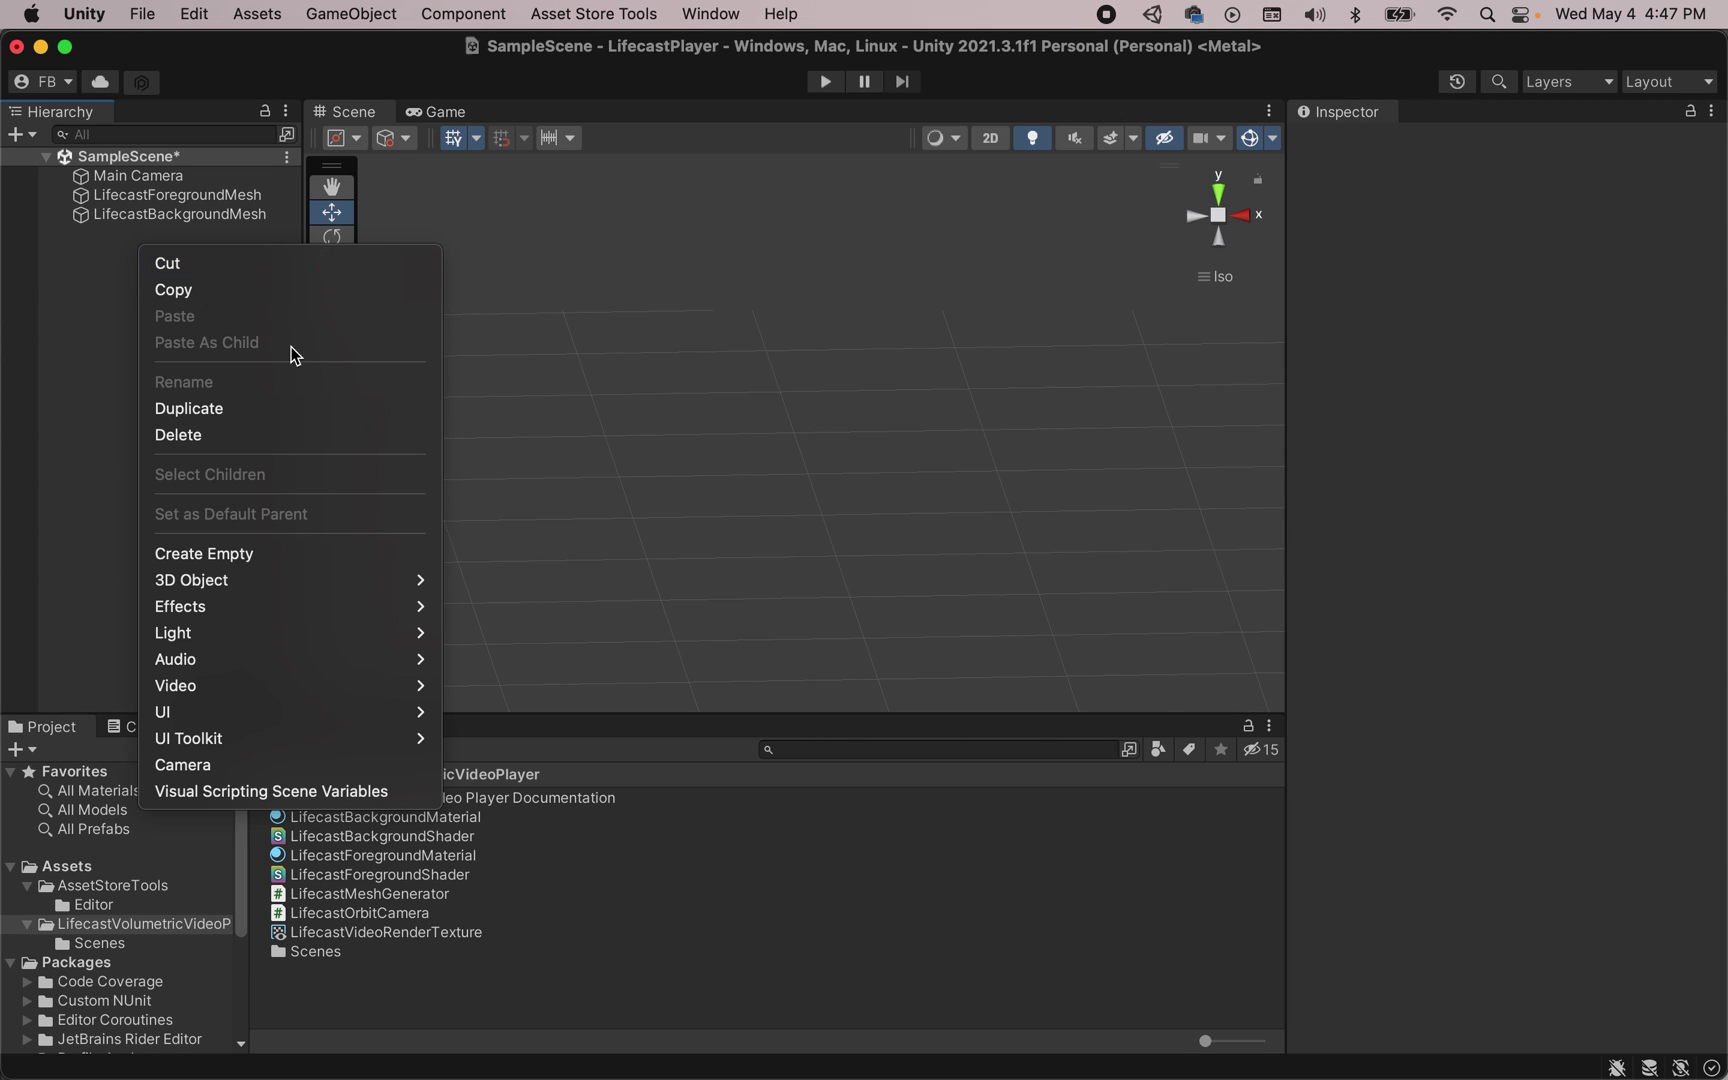
pyautogui.click(343, 556)
pyautogui.write('L')
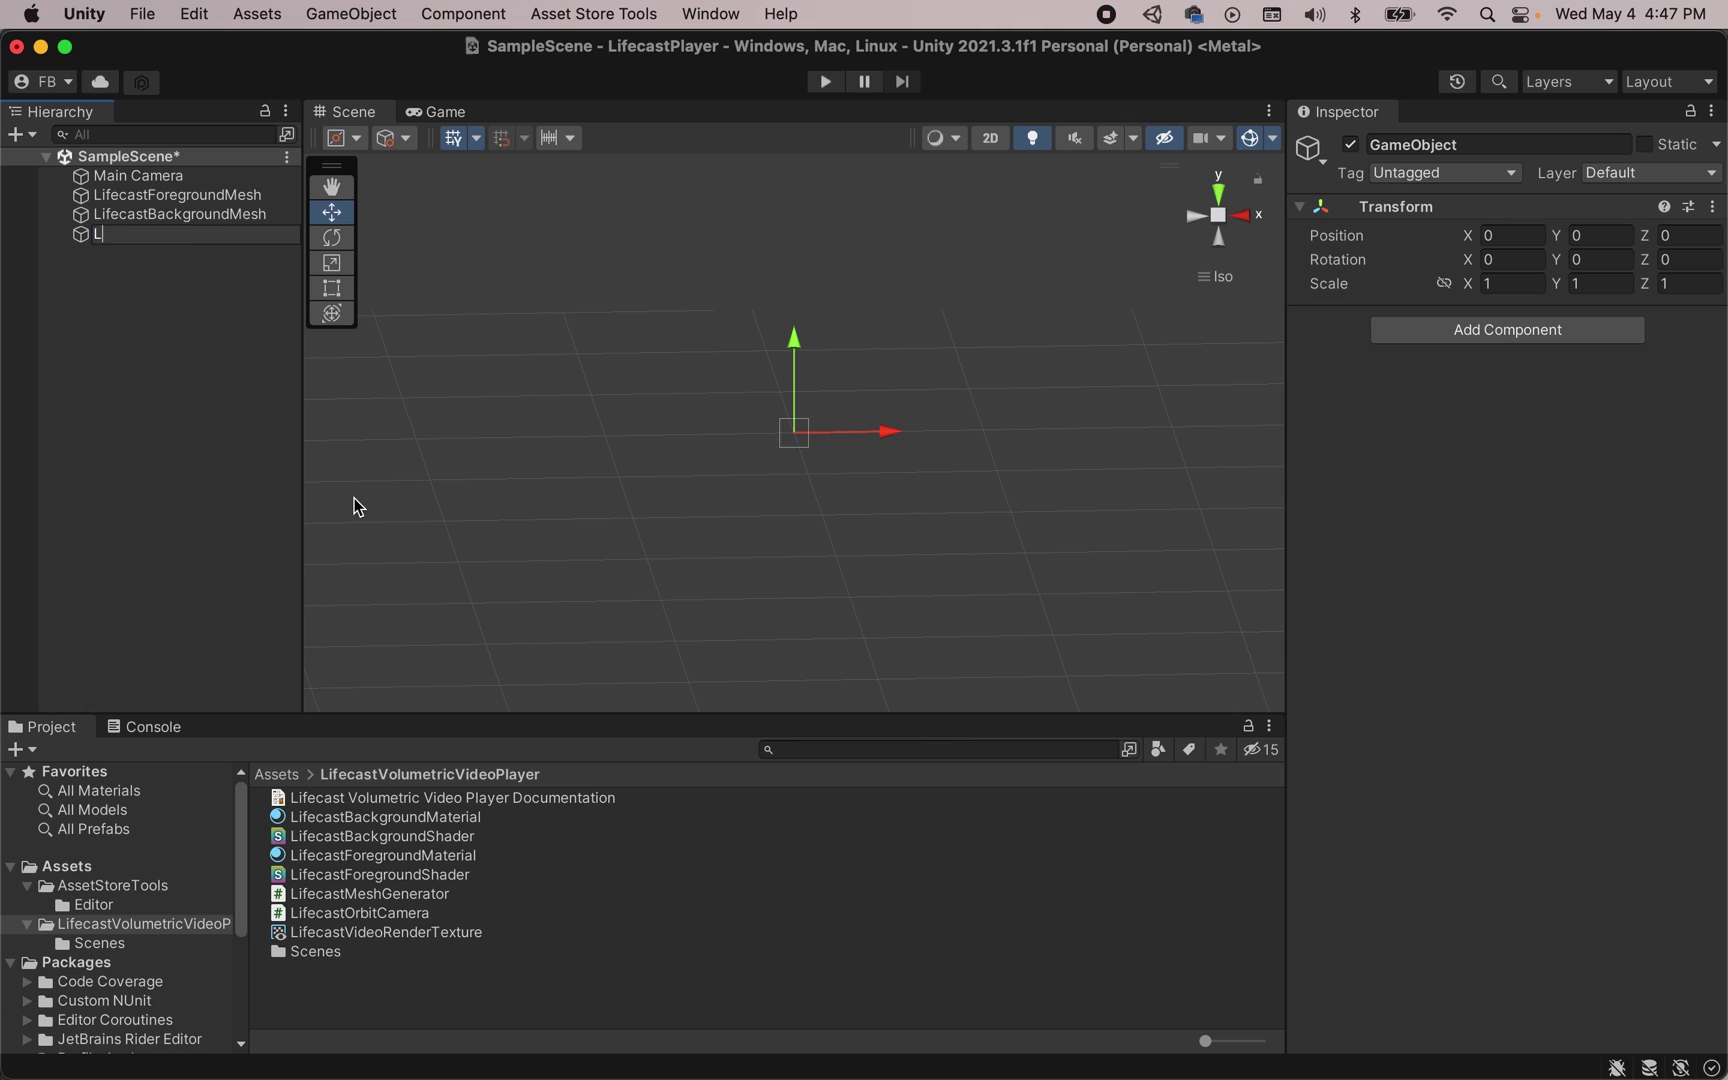
pyautogui.write('ifecastVideoPlayer')
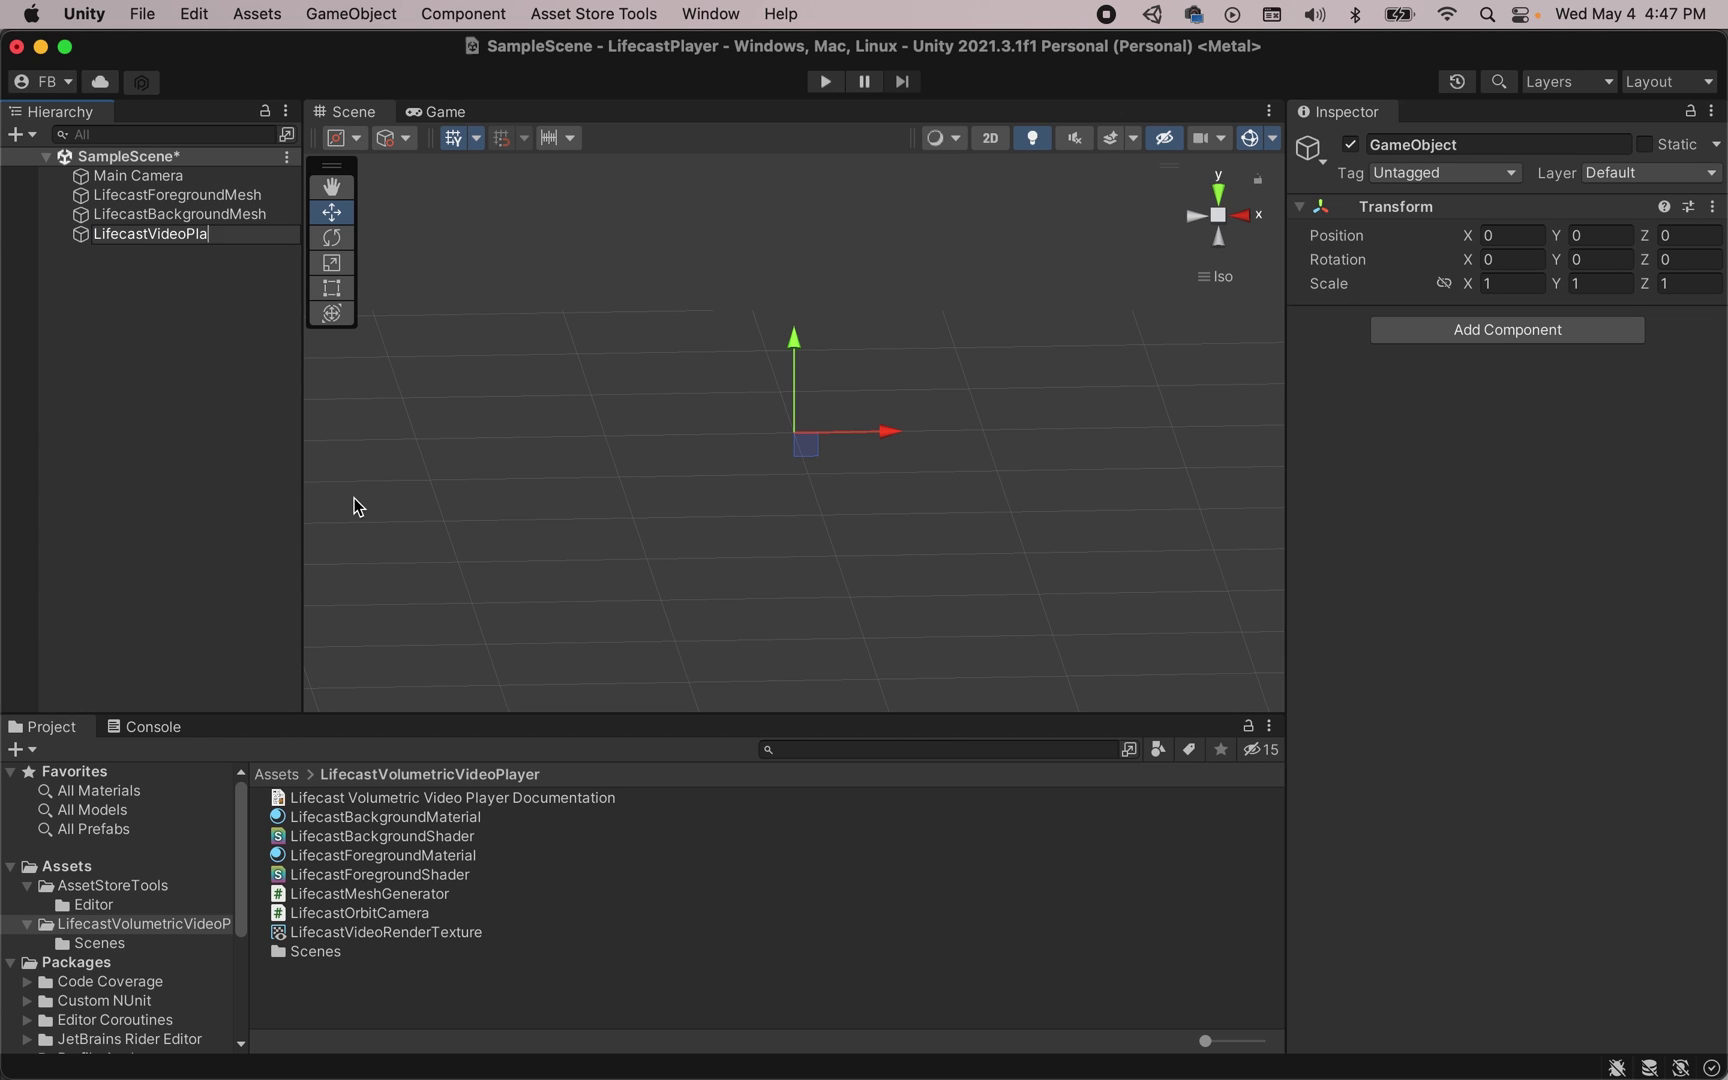
pyautogui.press('Return')
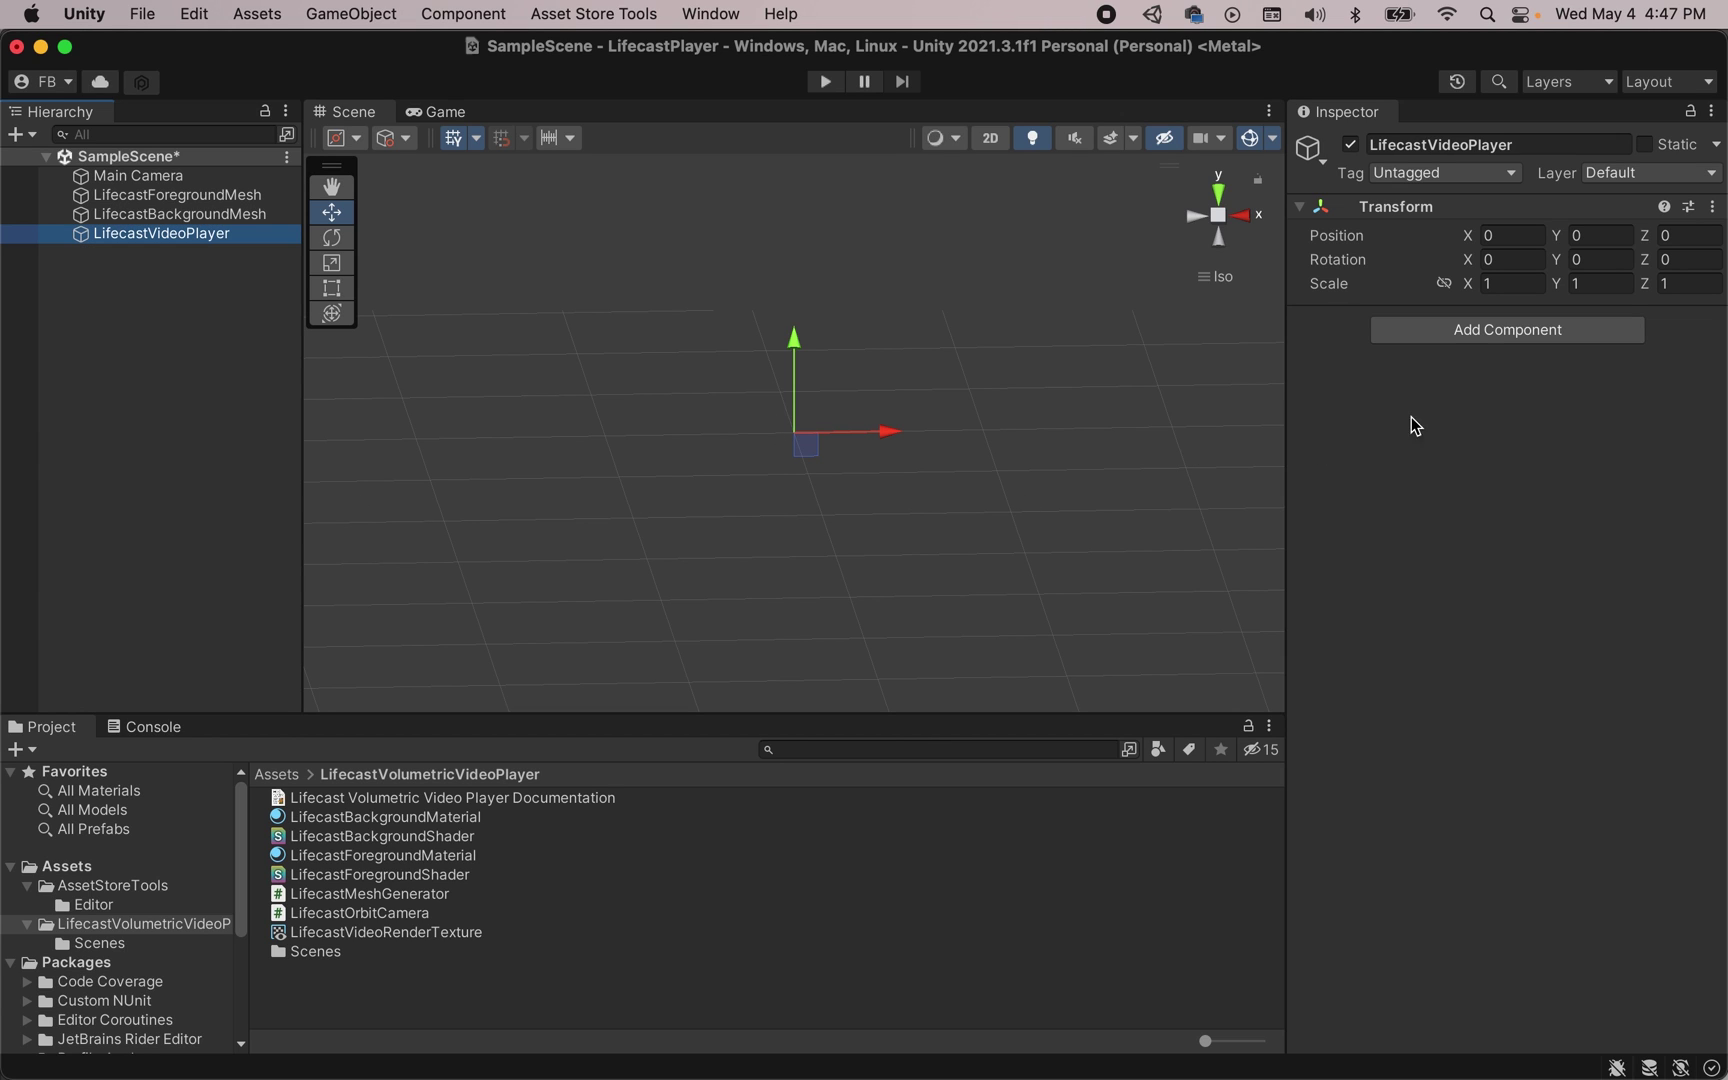
pyautogui.click(1455, 335)
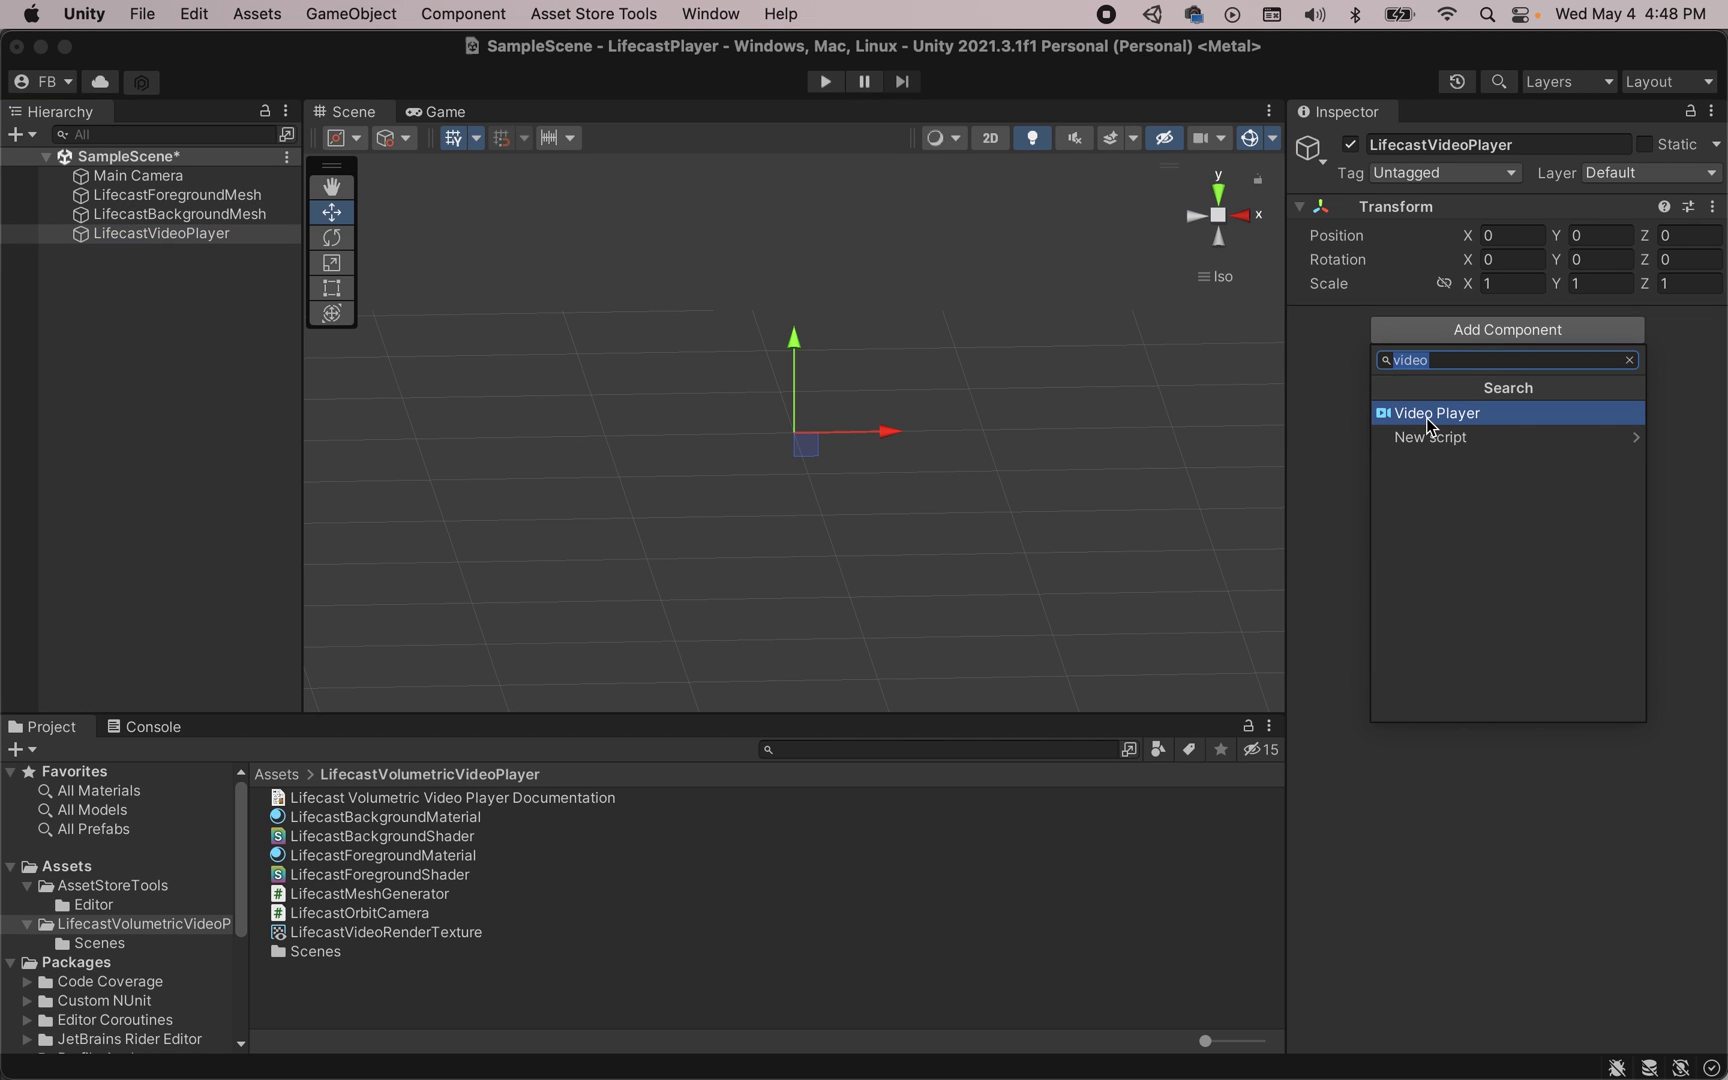
pyautogui.click(1487, 414)
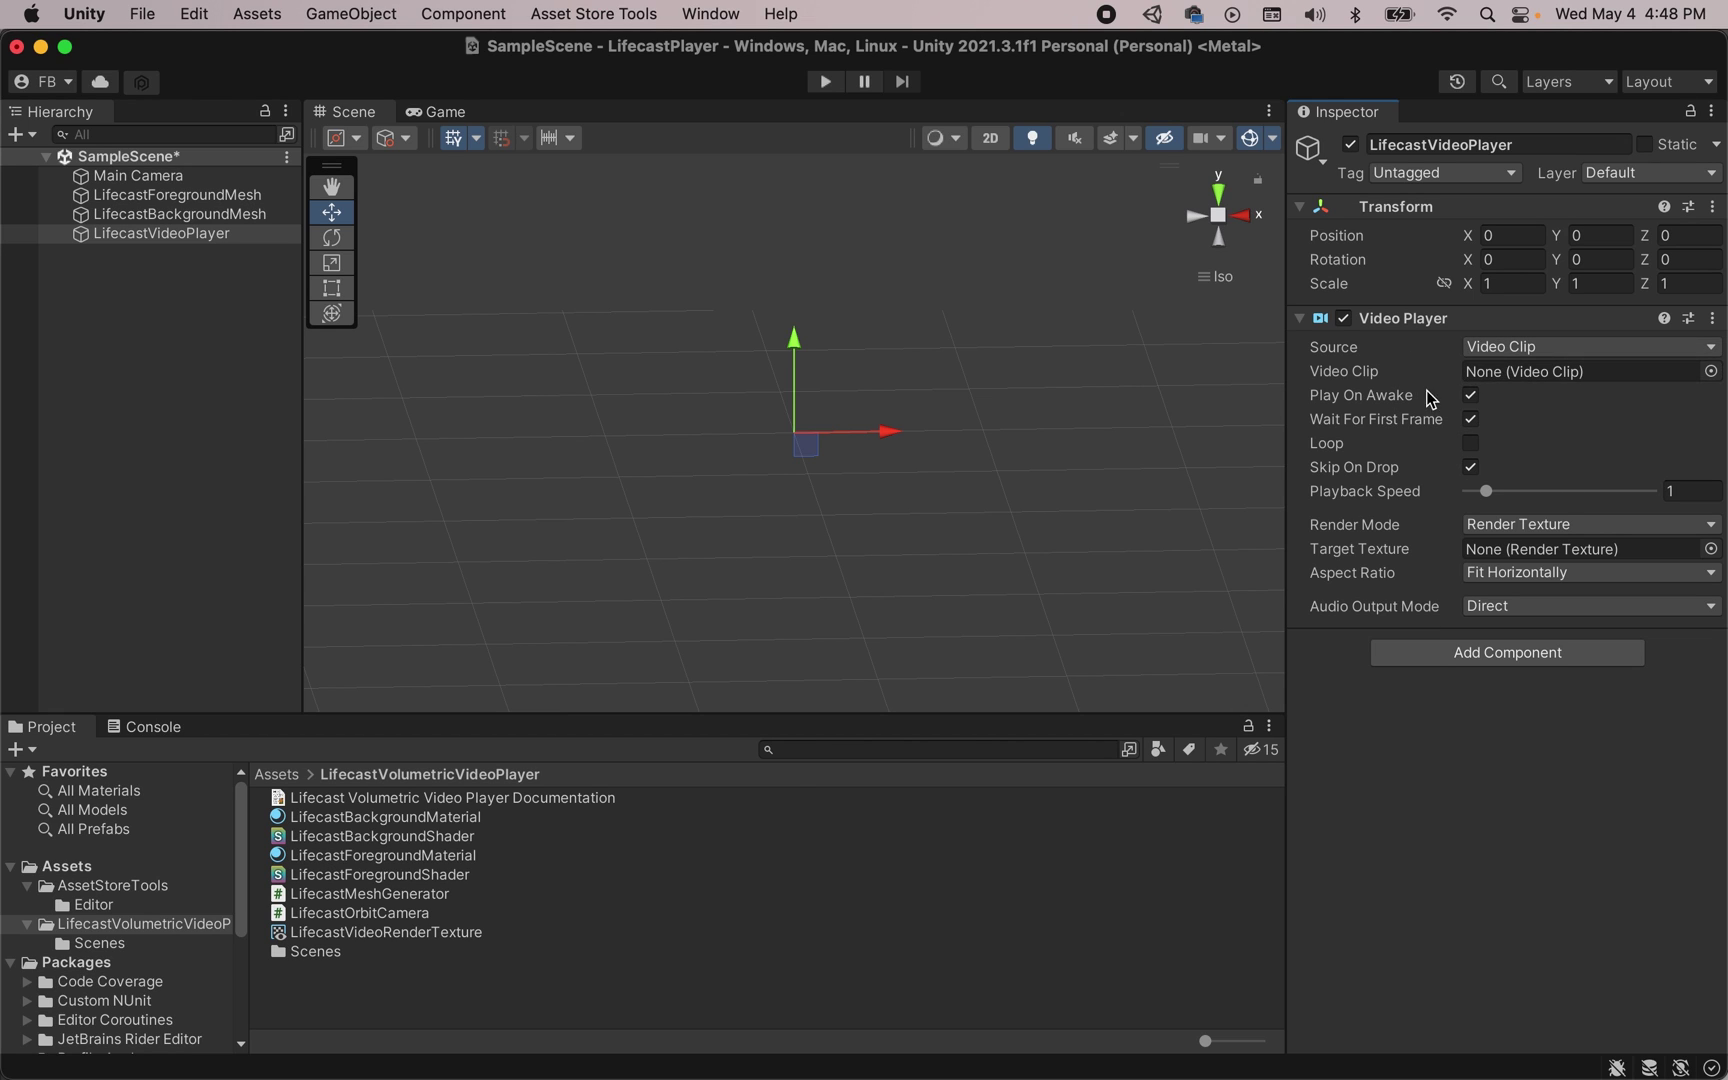
# - Set the video source to URL, paste the video address, and enable Loop and Mute
pyautogui.click(1565, 346)
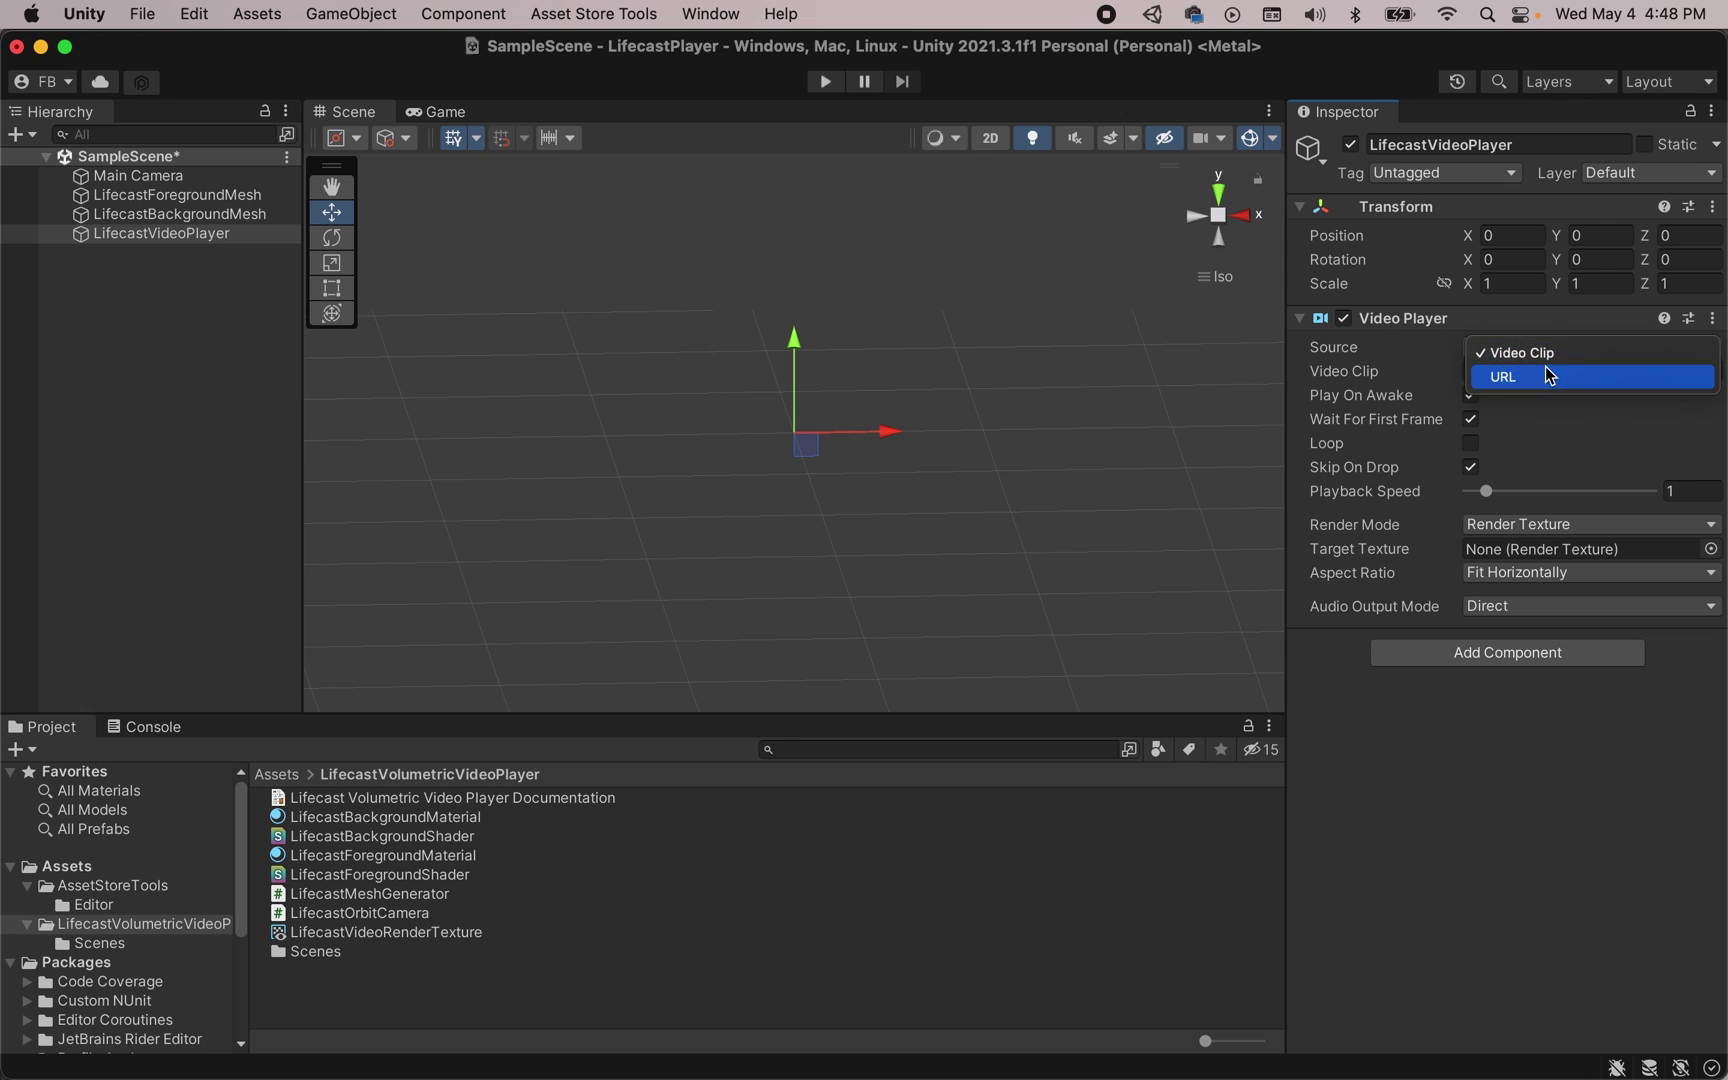
pyautogui.click(1544, 370)
pyautogui.click(1560, 374)
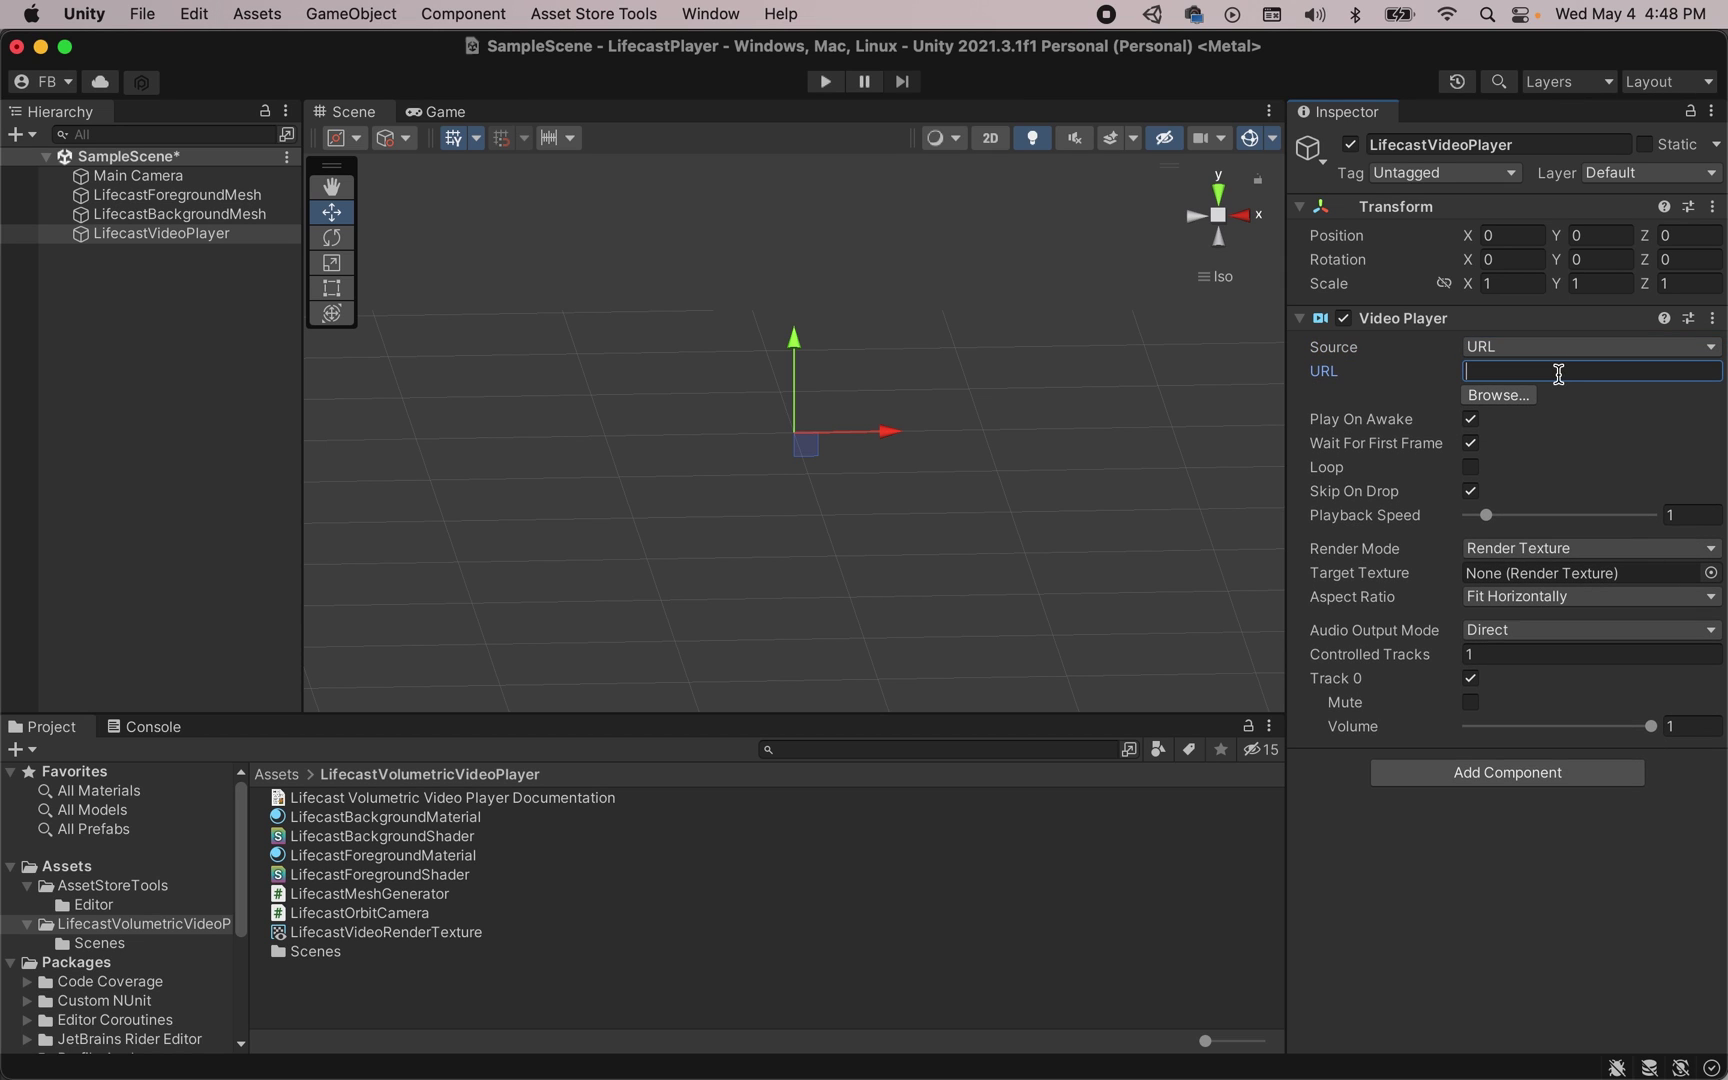
pyautogui.press('super+v')
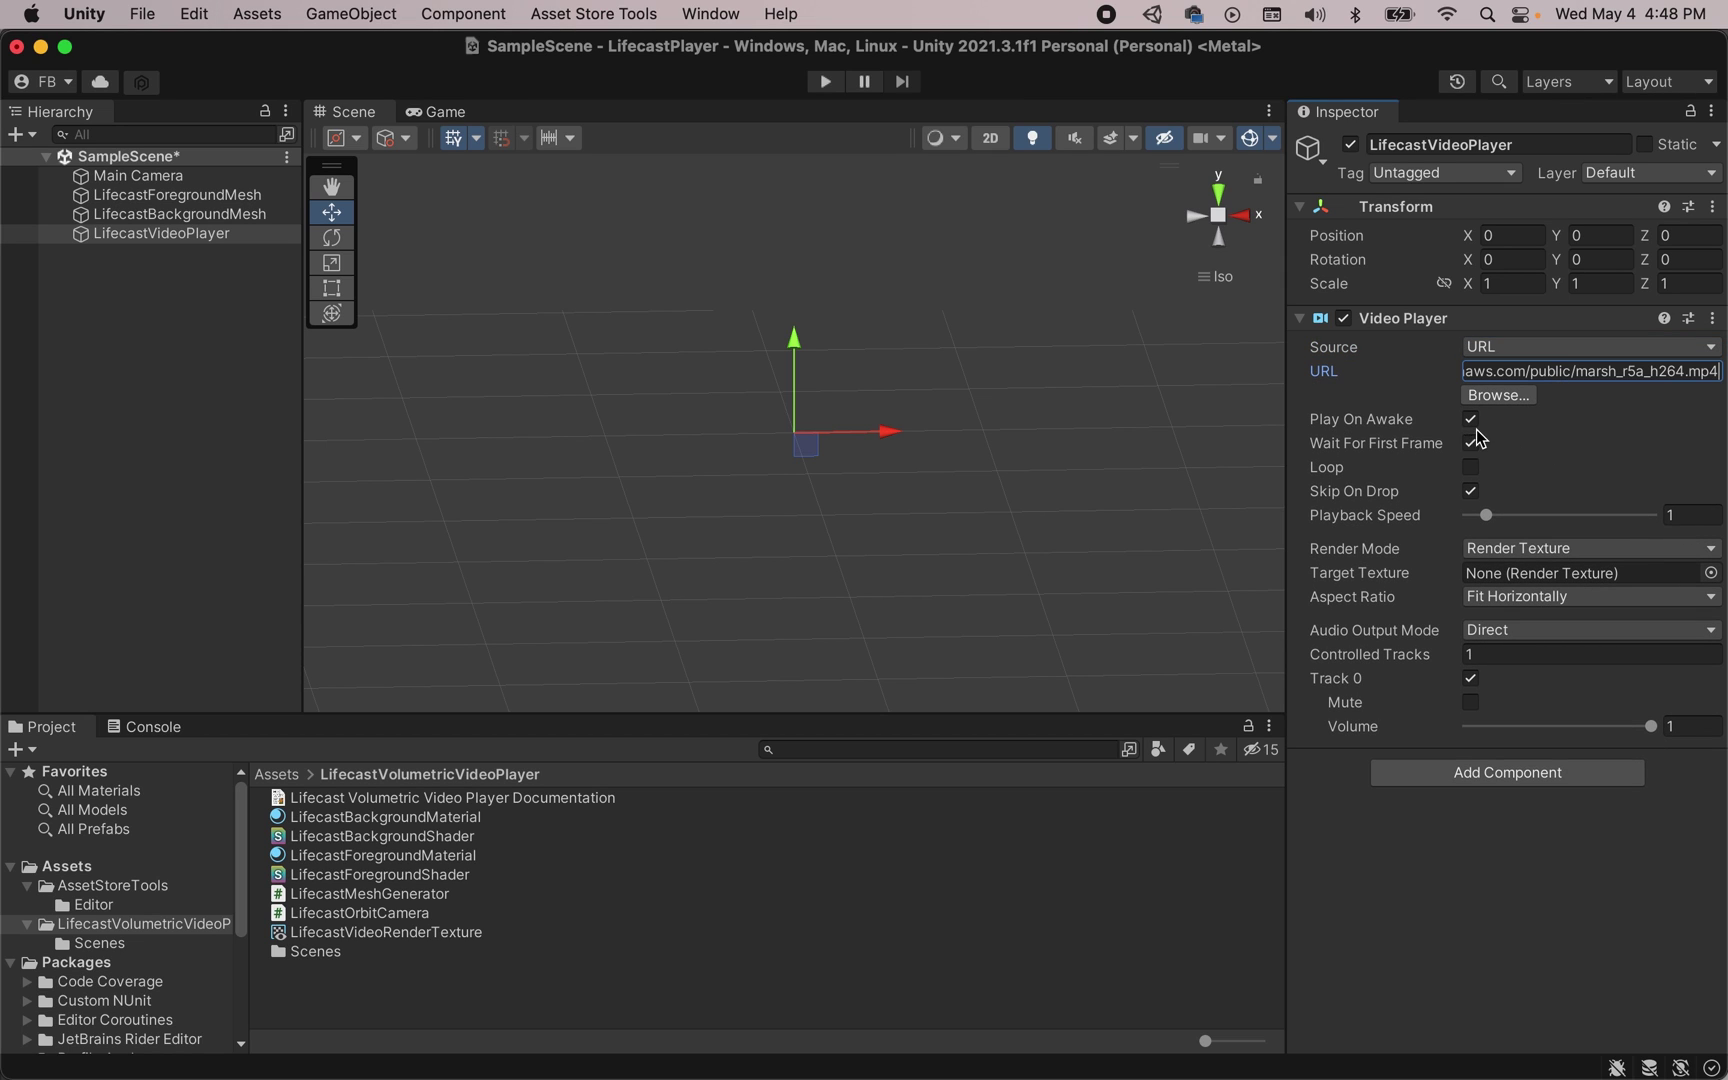
pyautogui.click(1470, 467)
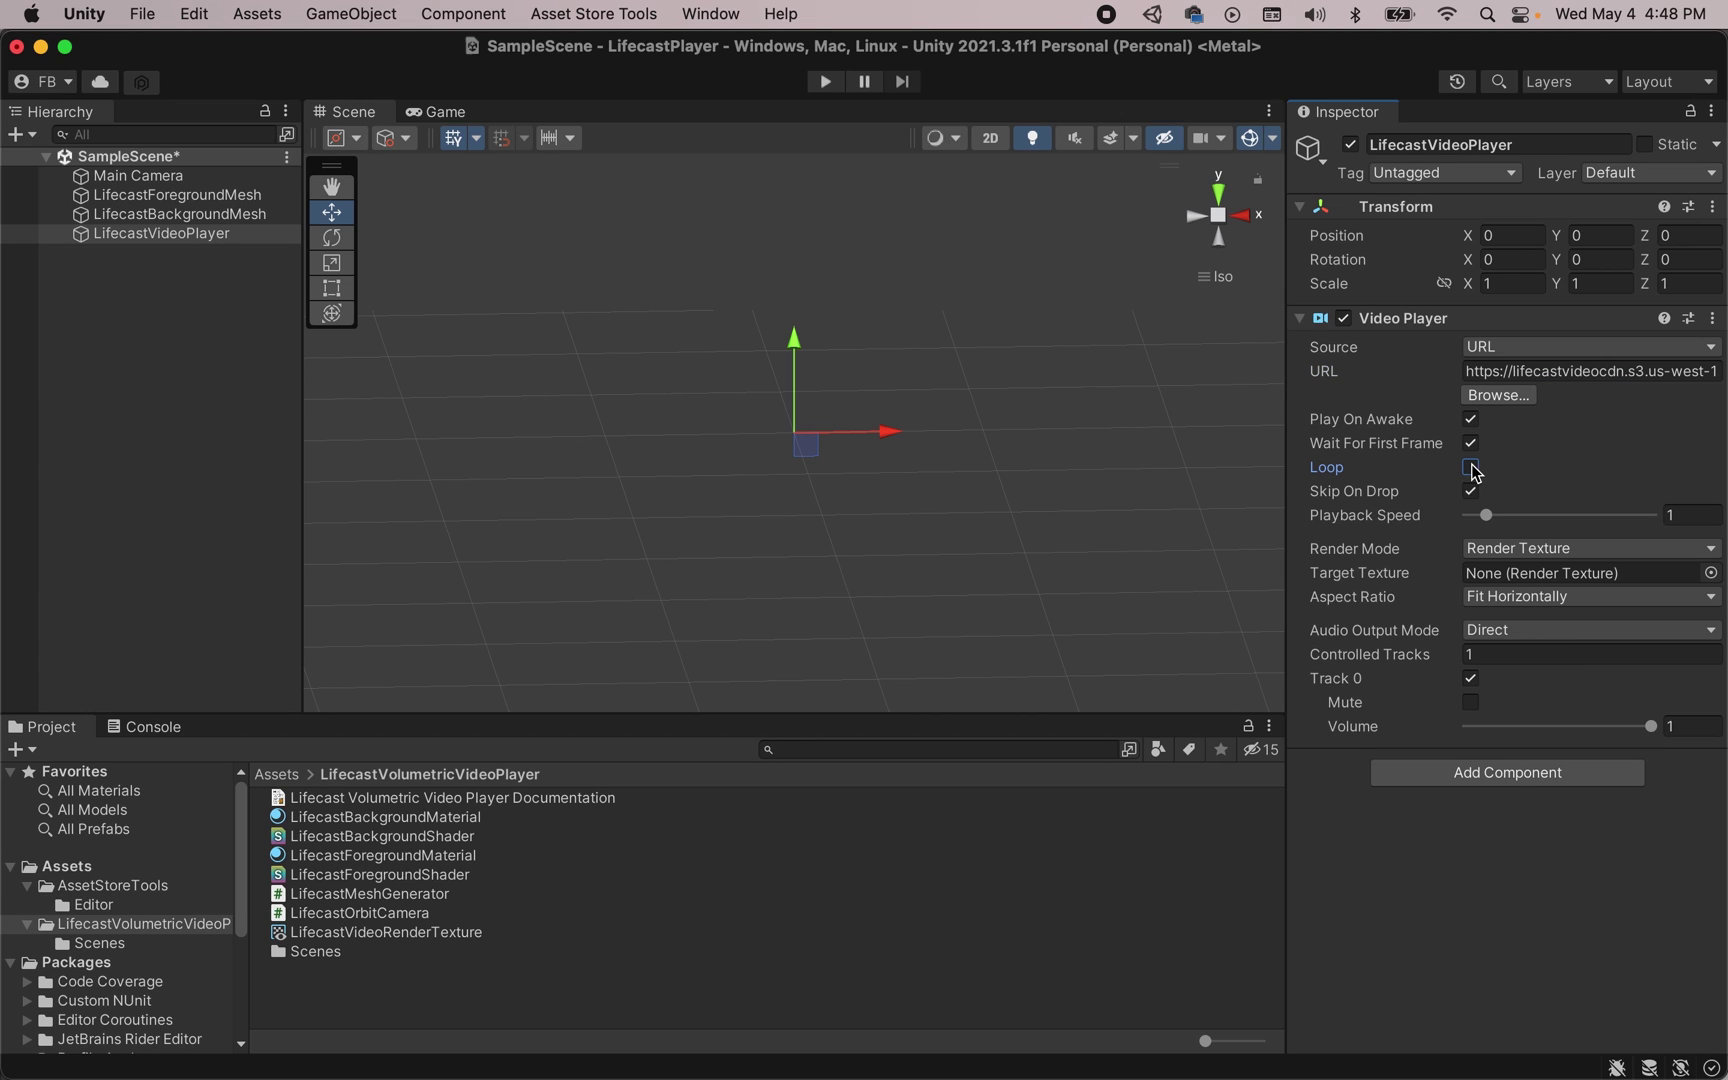
pyautogui.click(1470, 703)
# - Set the Target Texture to LifecastVideoRenderTexture and the Aspect Ratio to No Scaling
pyautogui.moveTo(441, 934); pyautogui.dragTo(1530, 577)
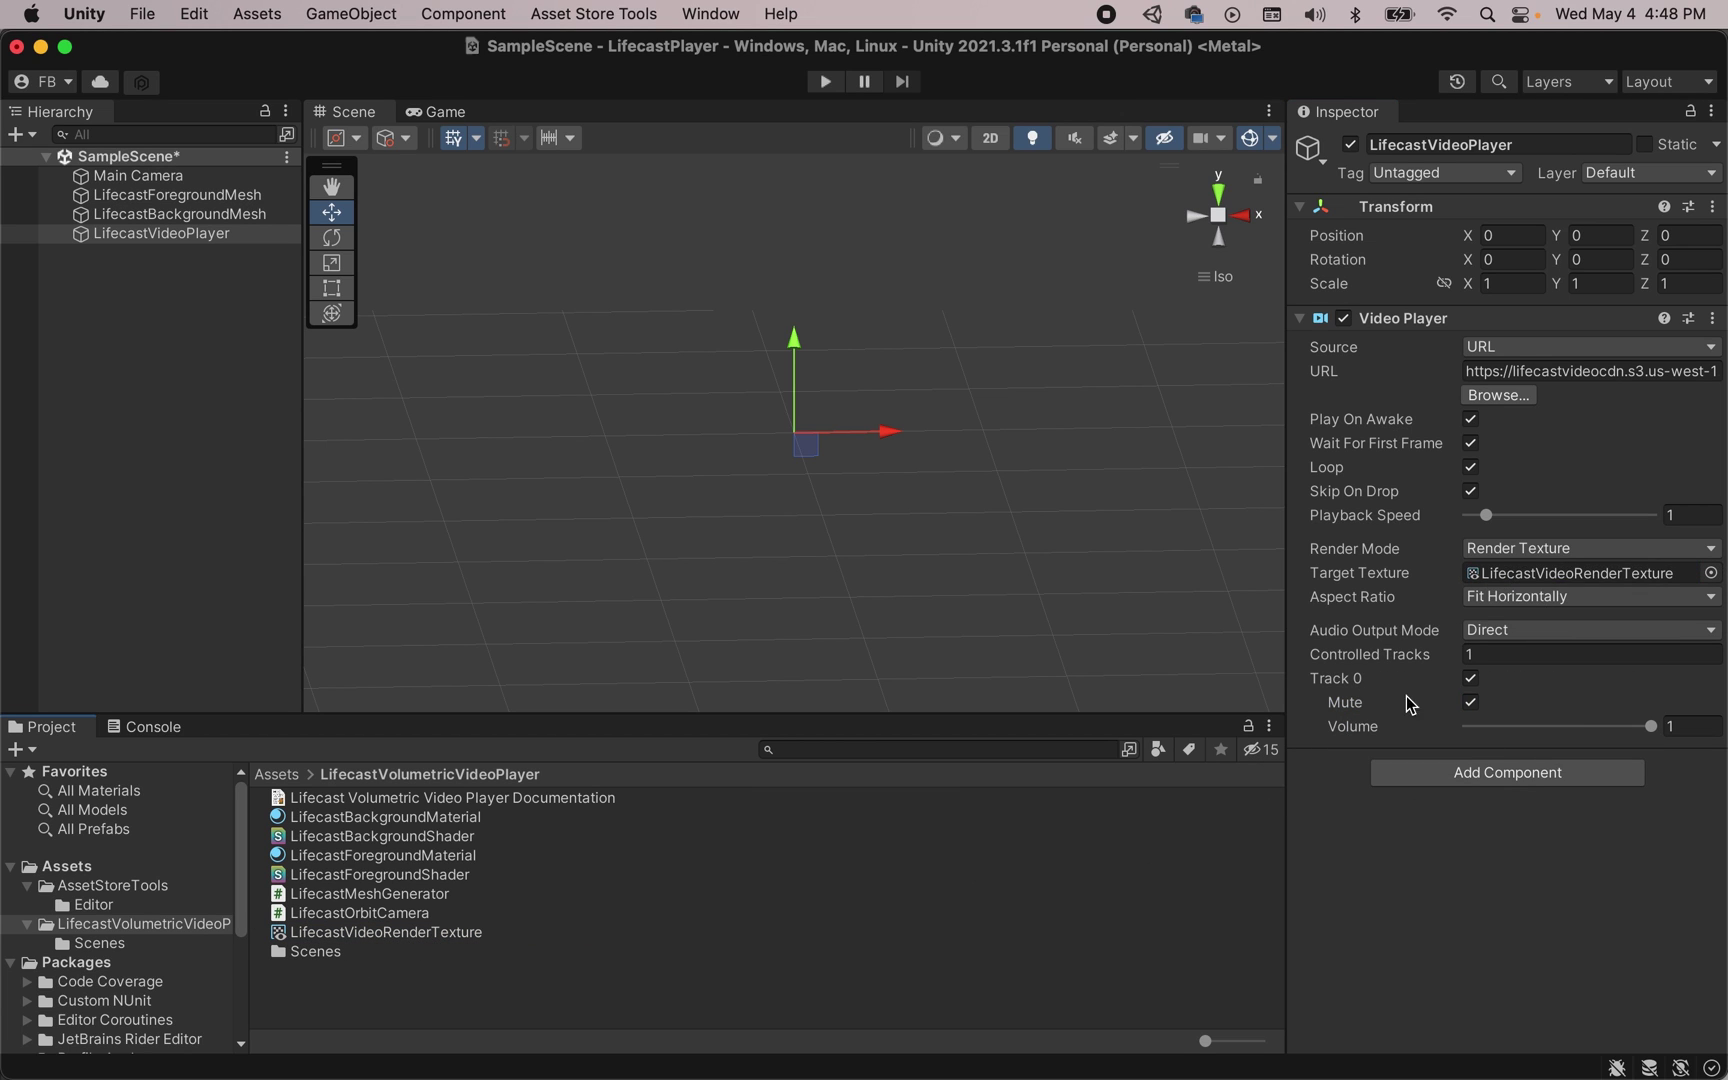
pyautogui.click(1562, 604)
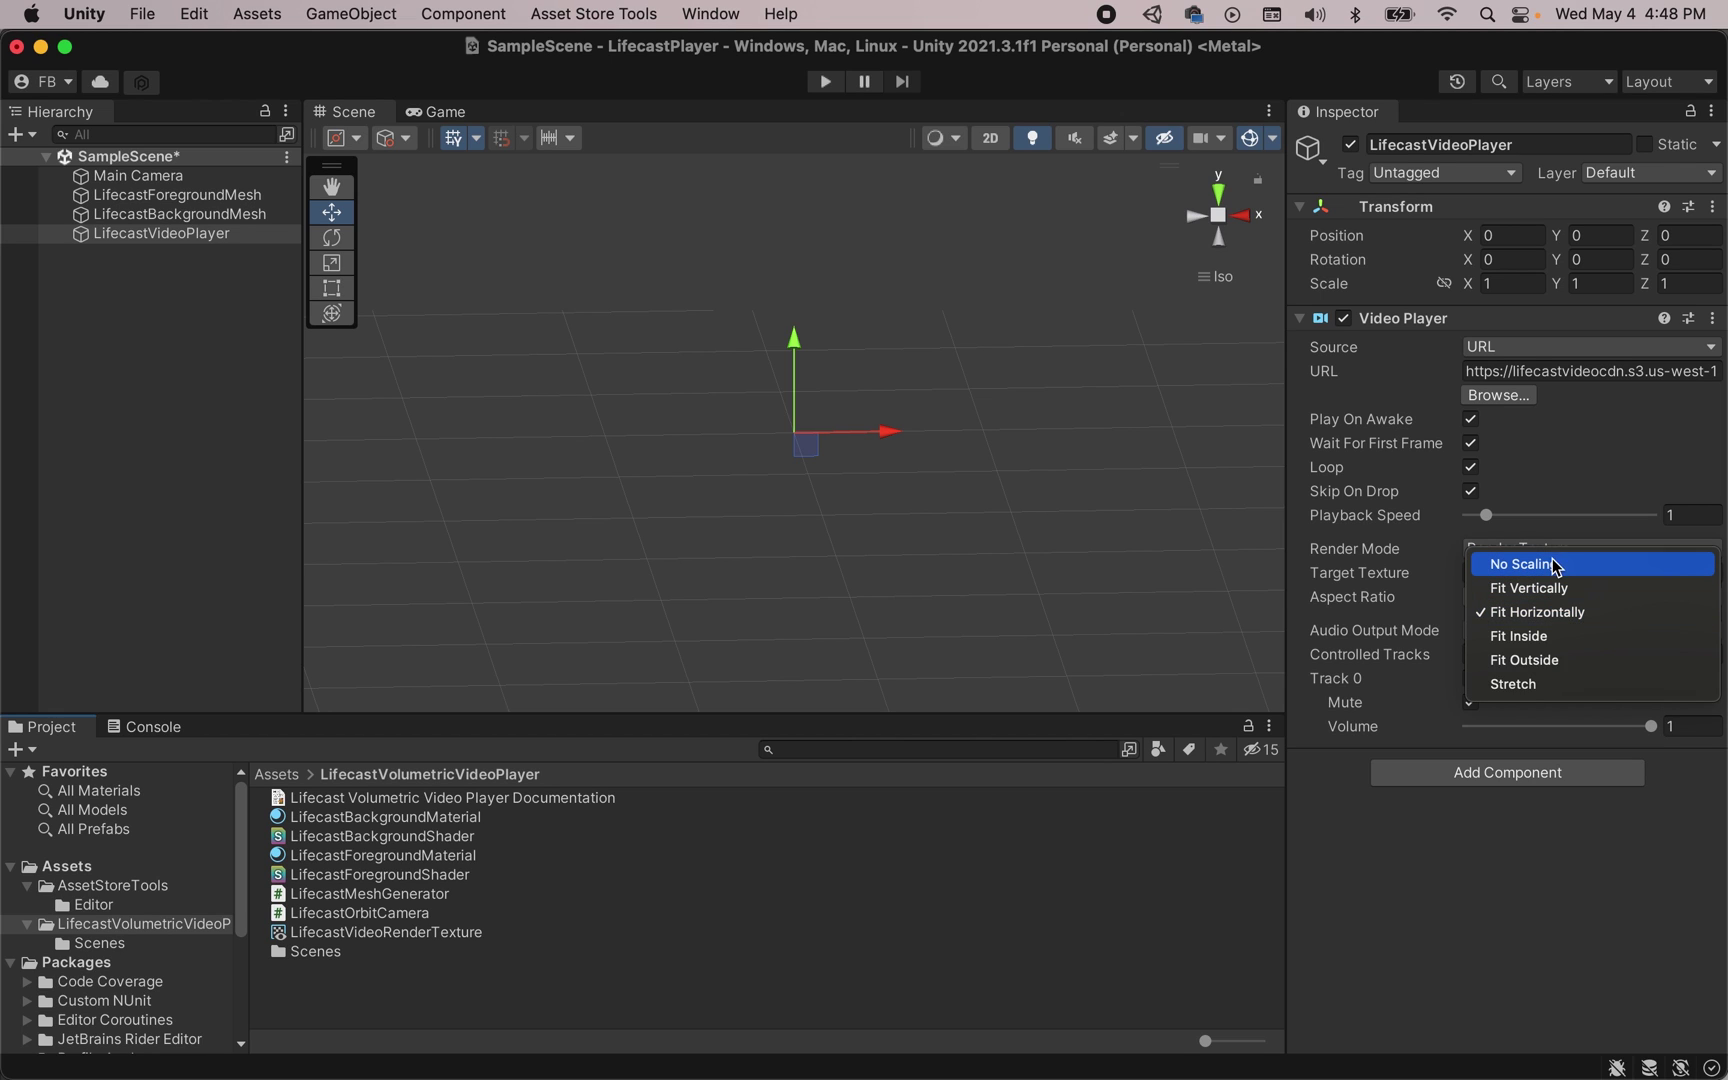
pyautogui.click(1310, 540)
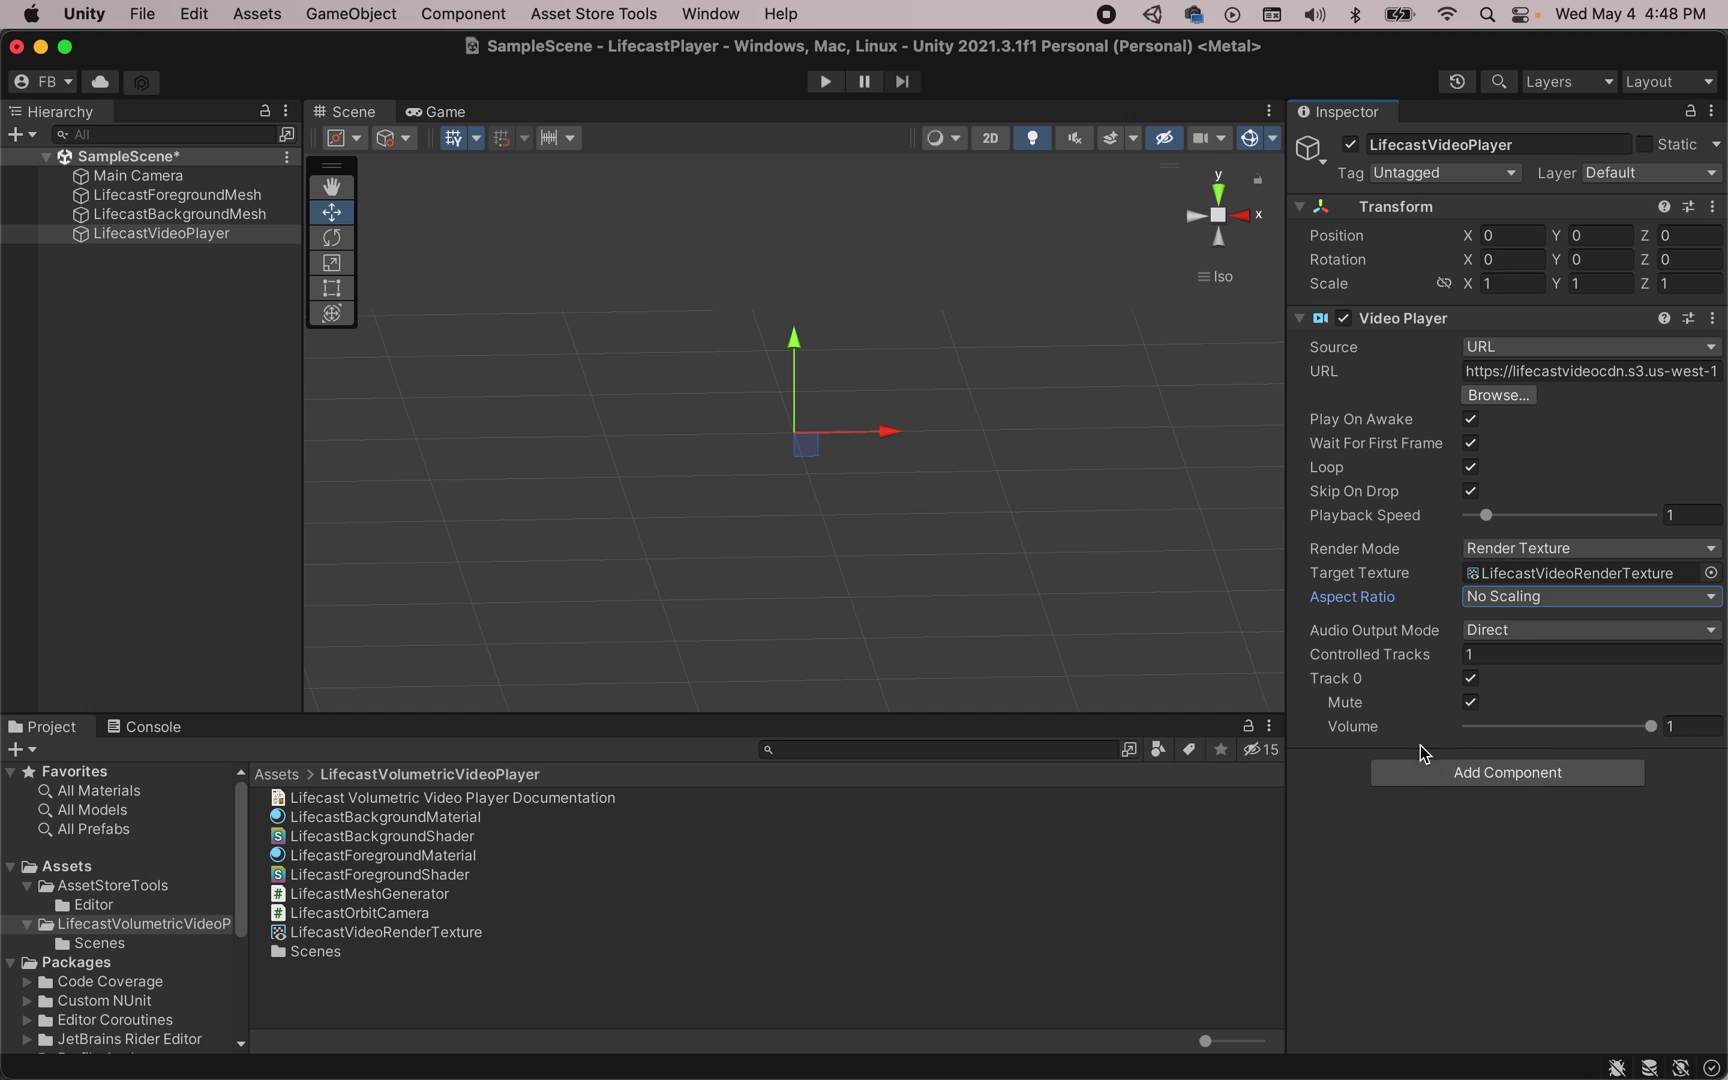
# - Enter Play mode to preview the streaming volumetric video
pyautogui.click(819, 86)
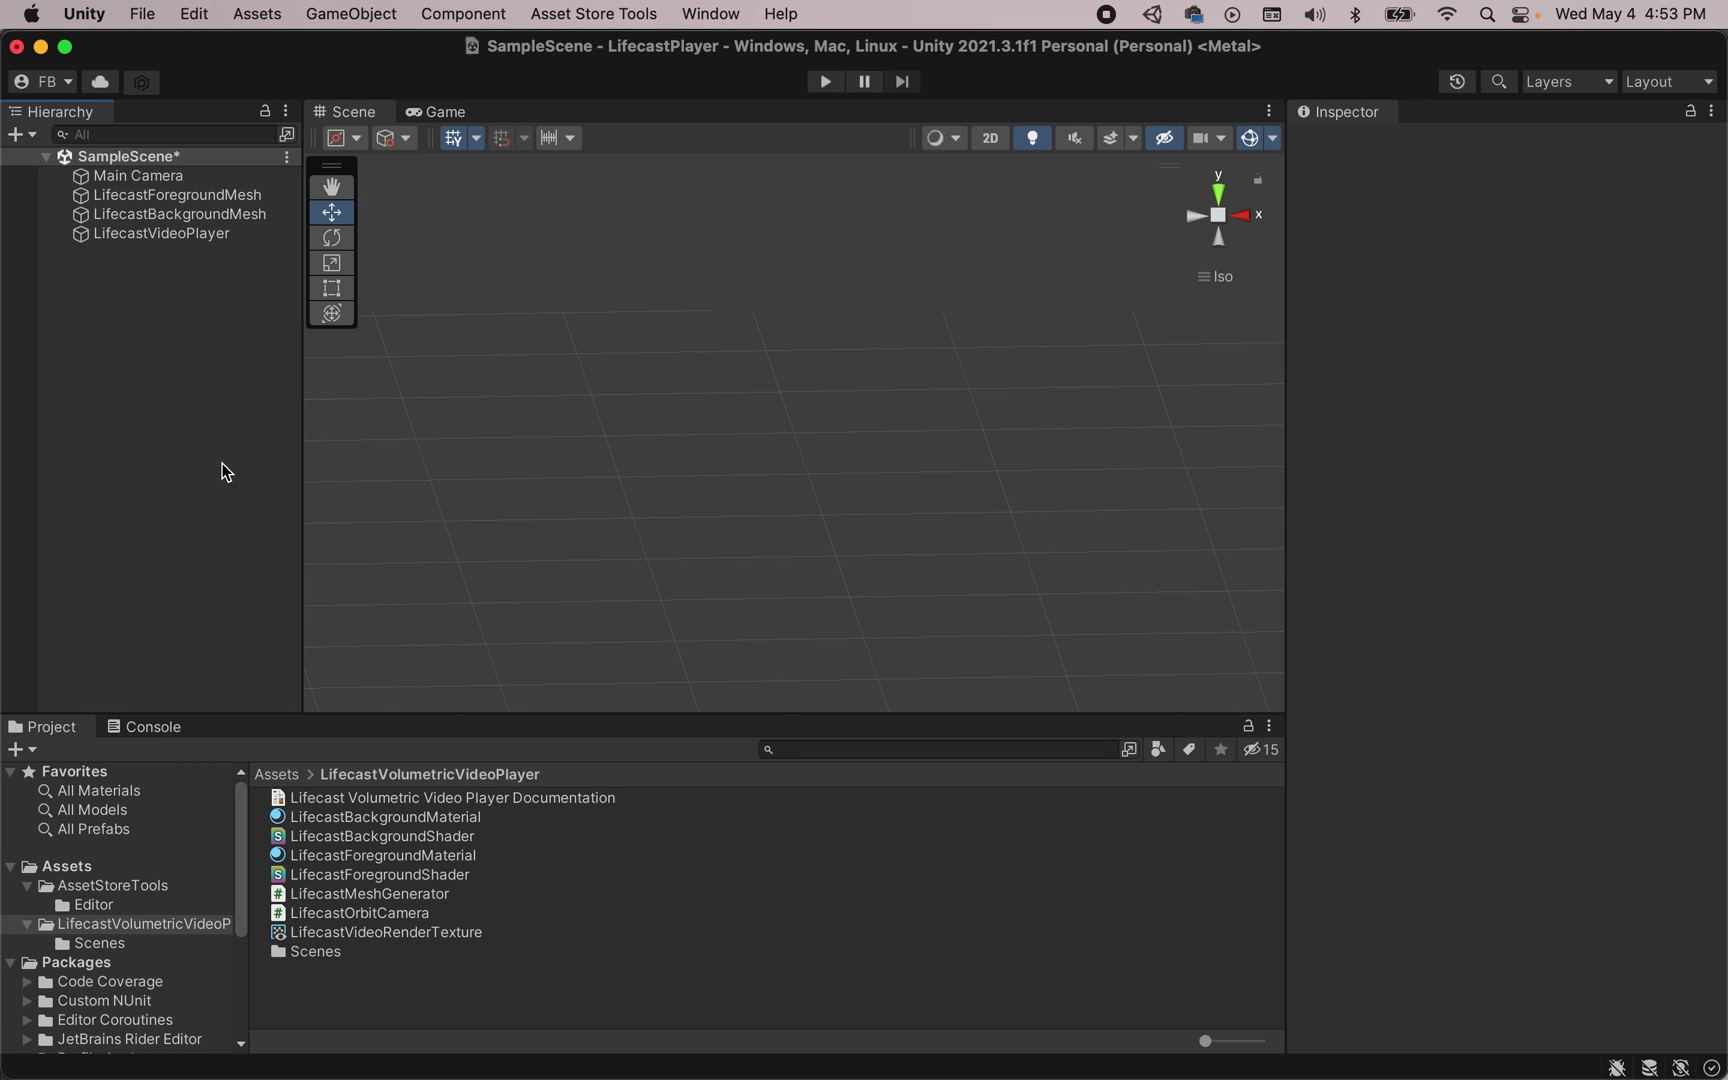
# - Inspect LifecastVideoRenderTexture and confirm its height stays at 4096
pyautogui.click(336, 933)
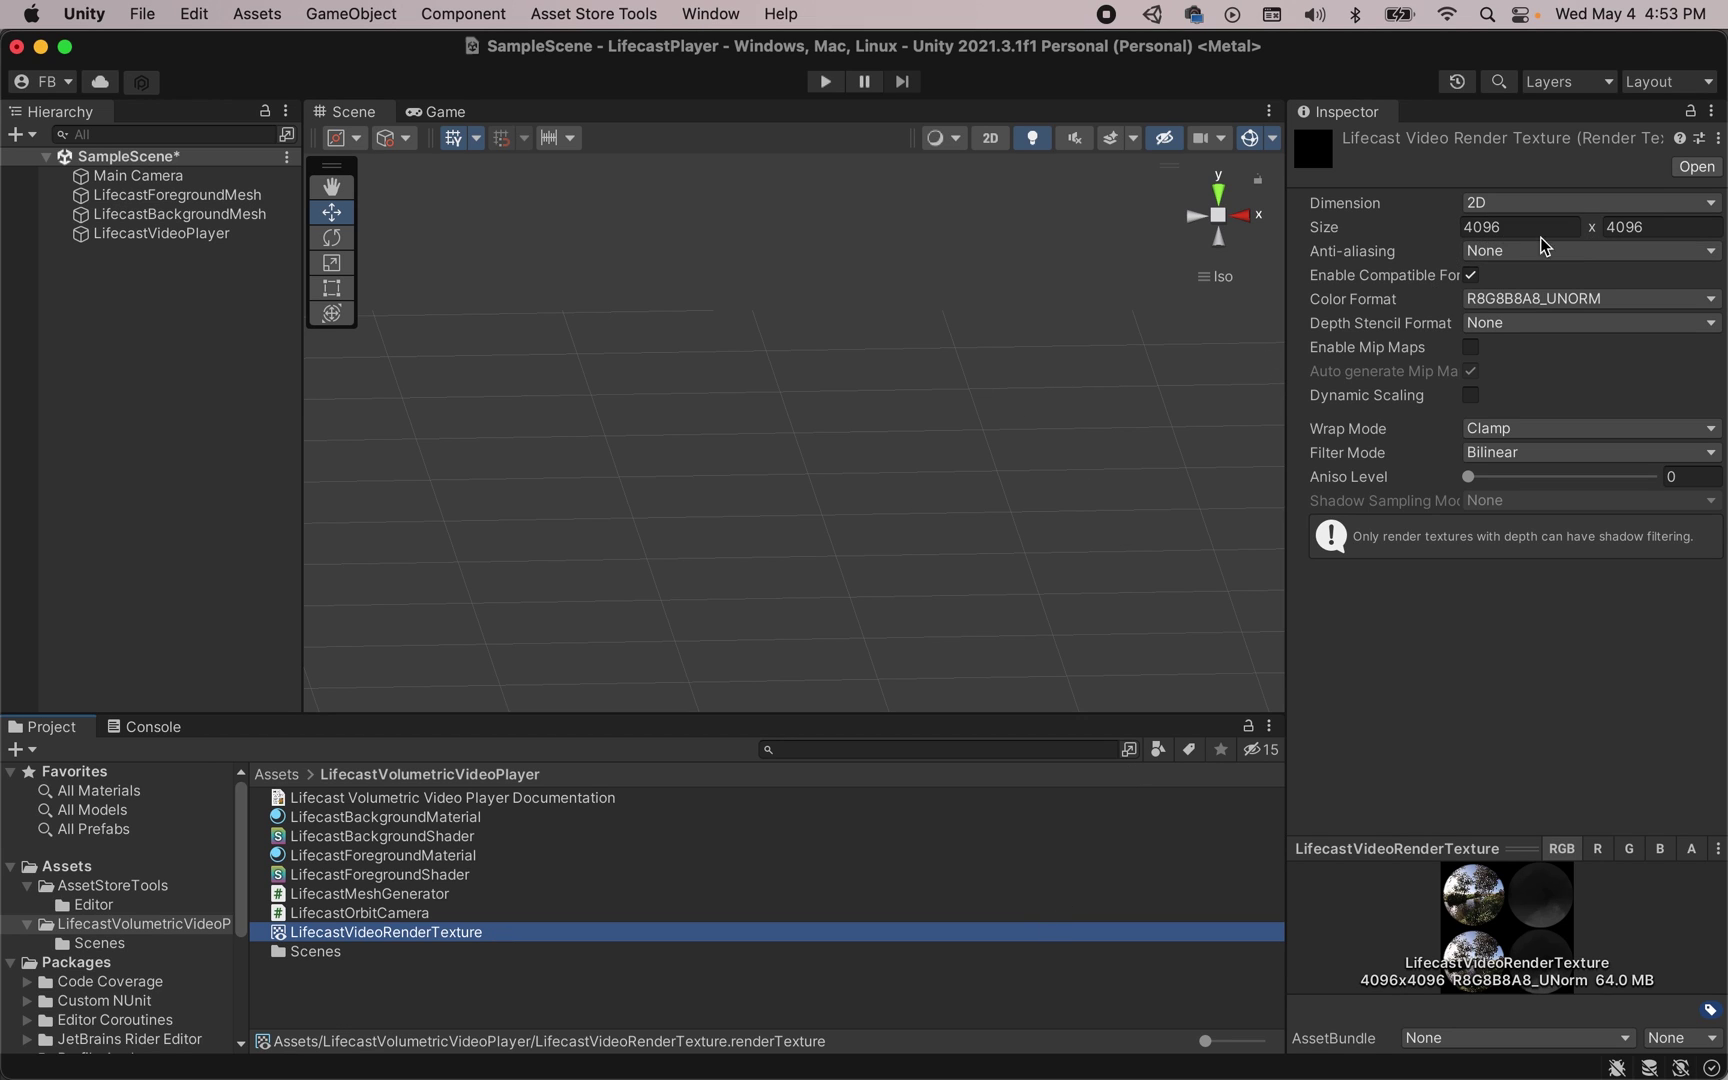
pyautogui.click(1612, 232)
pyautogui.press('Return')
# - Inspect LifecastBackgroundMaterial, then LifecastForegroundMaterial (LifecastForegroundShader, Render Queue 3000, empty Texture)
pyautogui.click(505, 817)
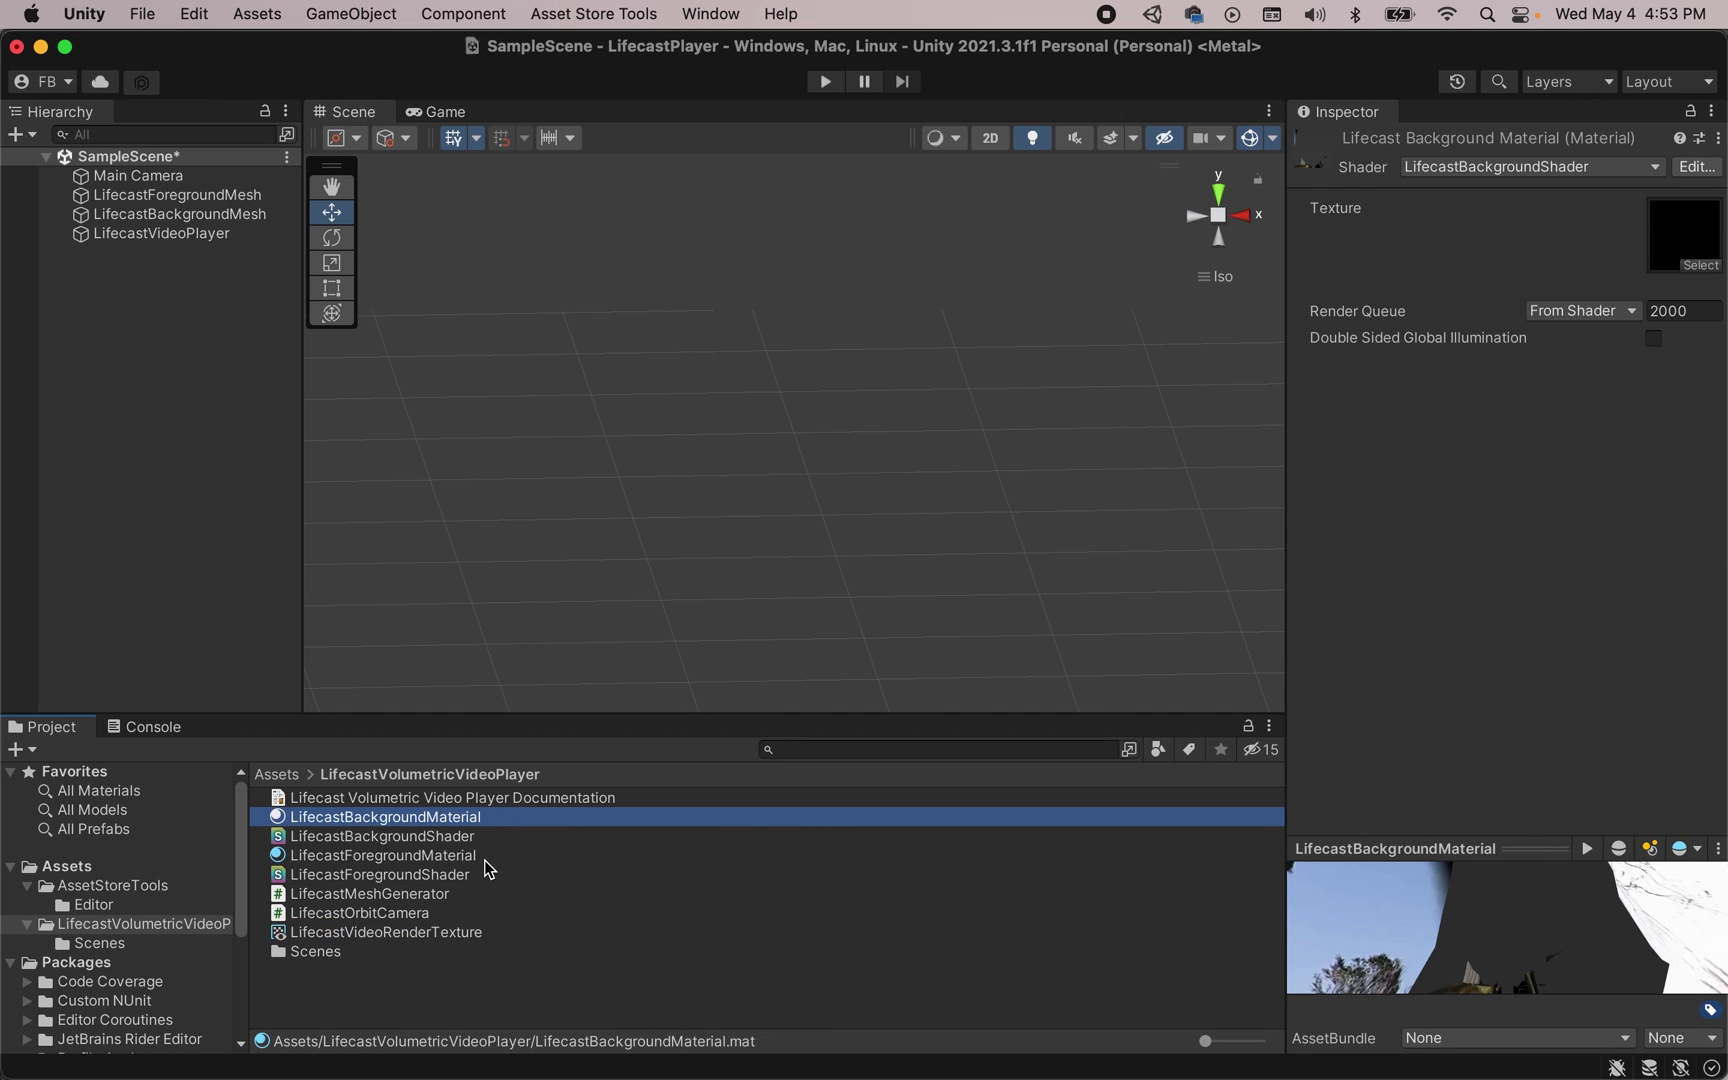
pyautogui.click(485, 857)
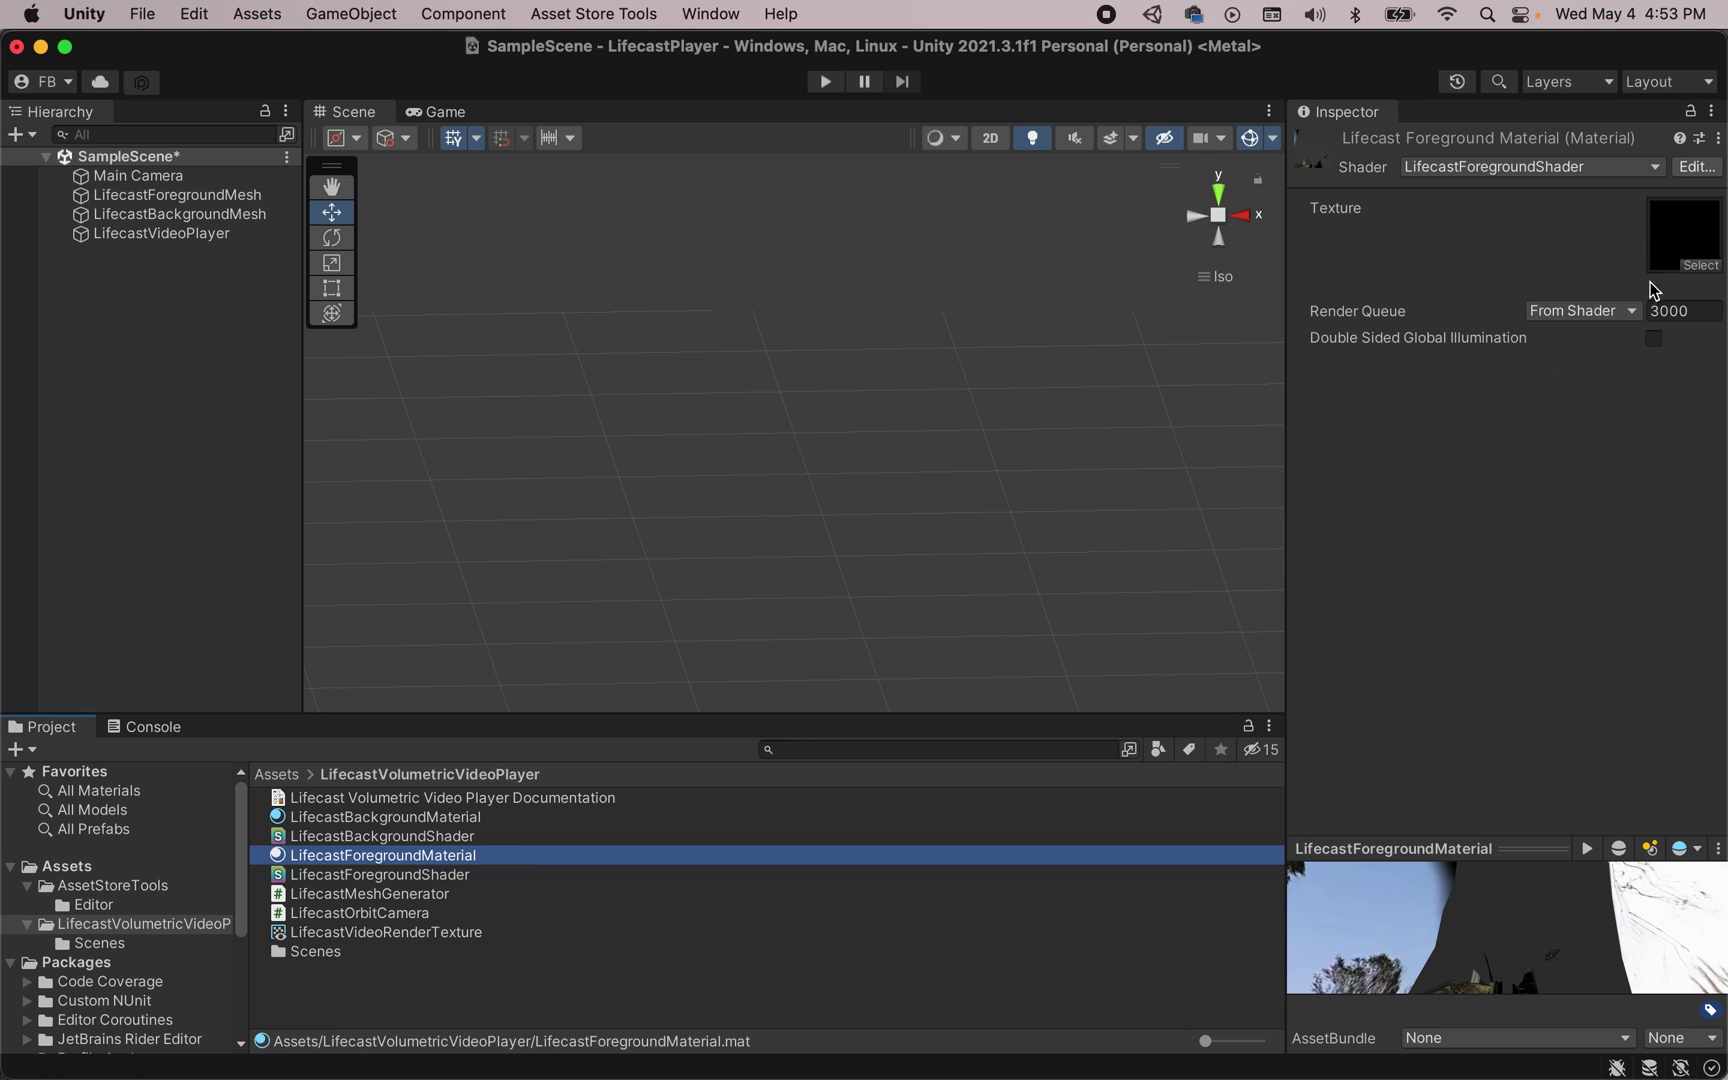